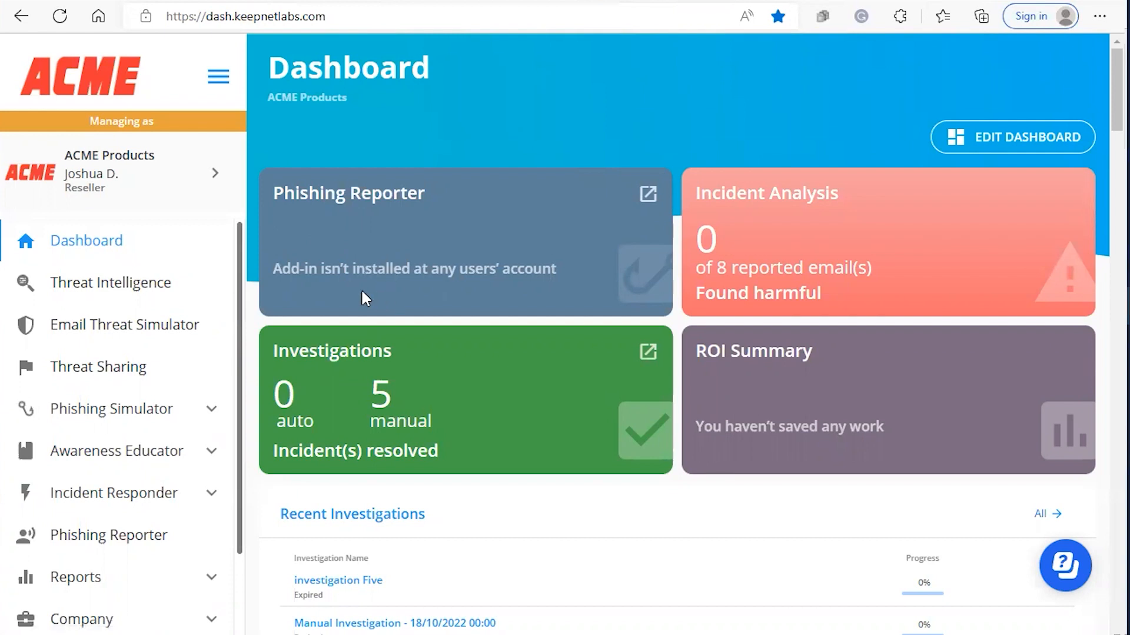
Expand the Company section in the sidebar to list Audit Log, Job Log and other pages.
scroll(96, 264, "down", 5)
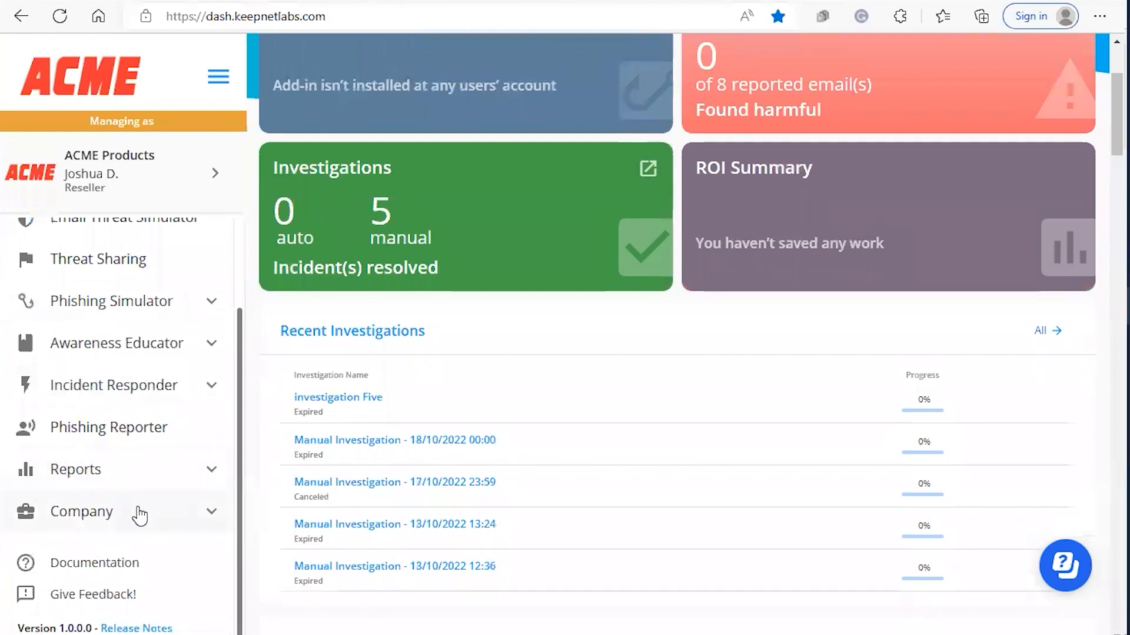
left_click(138, 514)
scroll(139, 506, "down", 3)
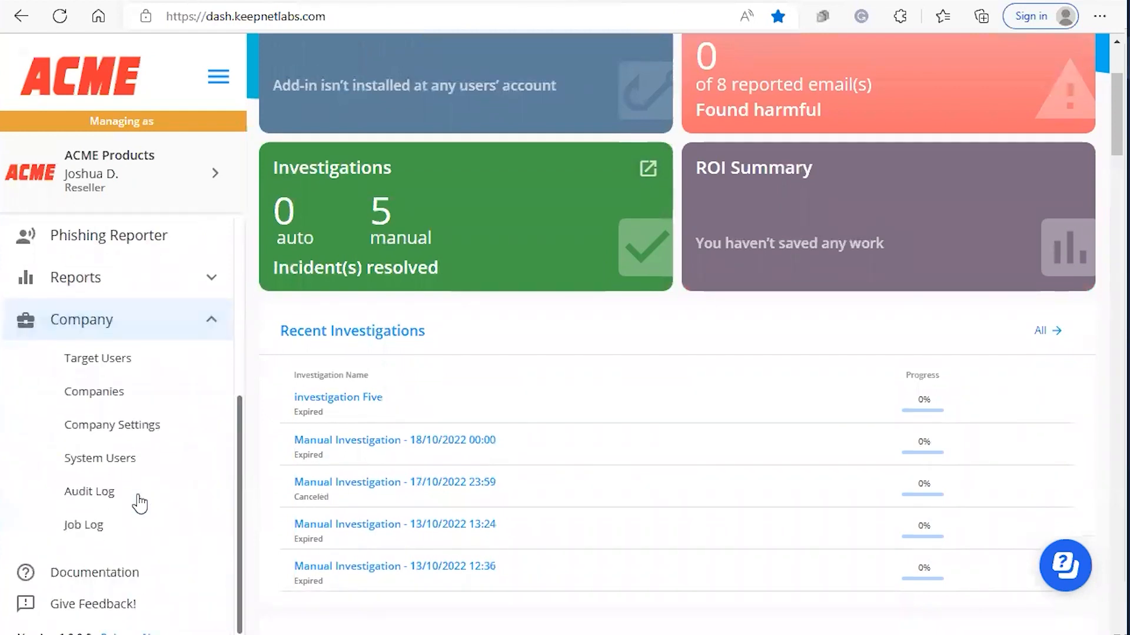
Open the LDAP tab of Company Settings, showing path pftr.devkeepnet.com:389.
left_click(119, 427)
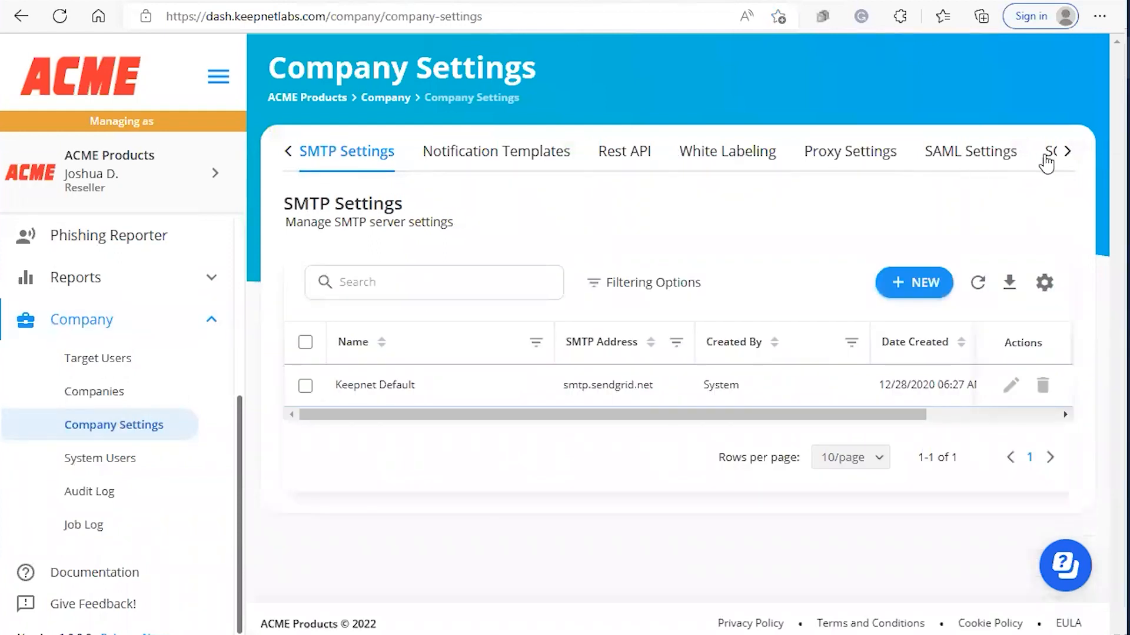
left_click(1066, 153)
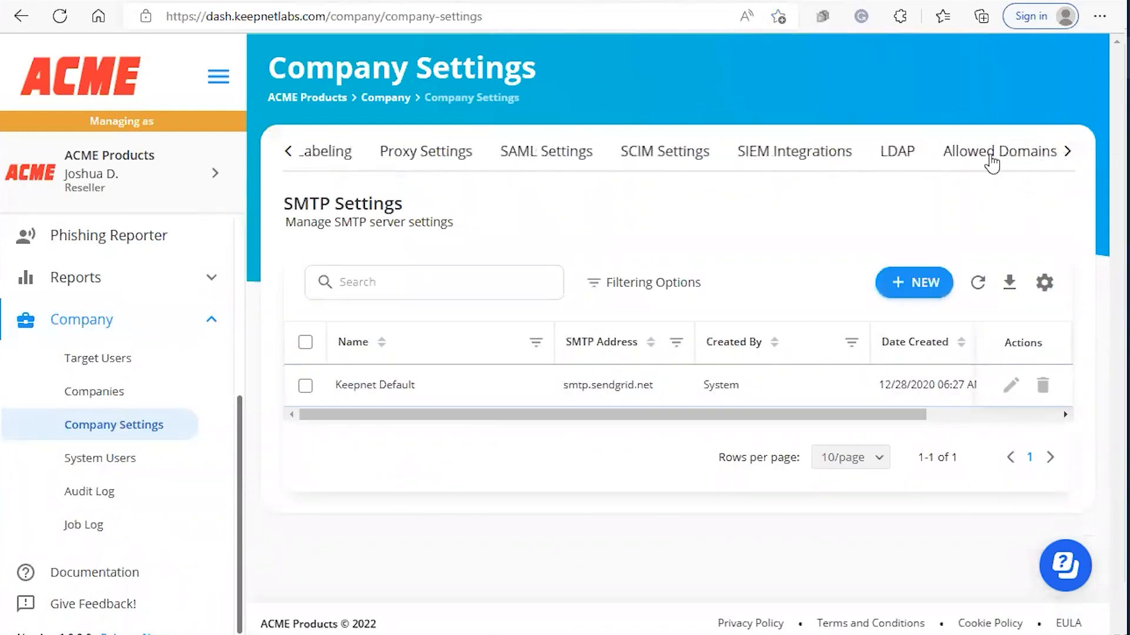
left_click(887, 158)
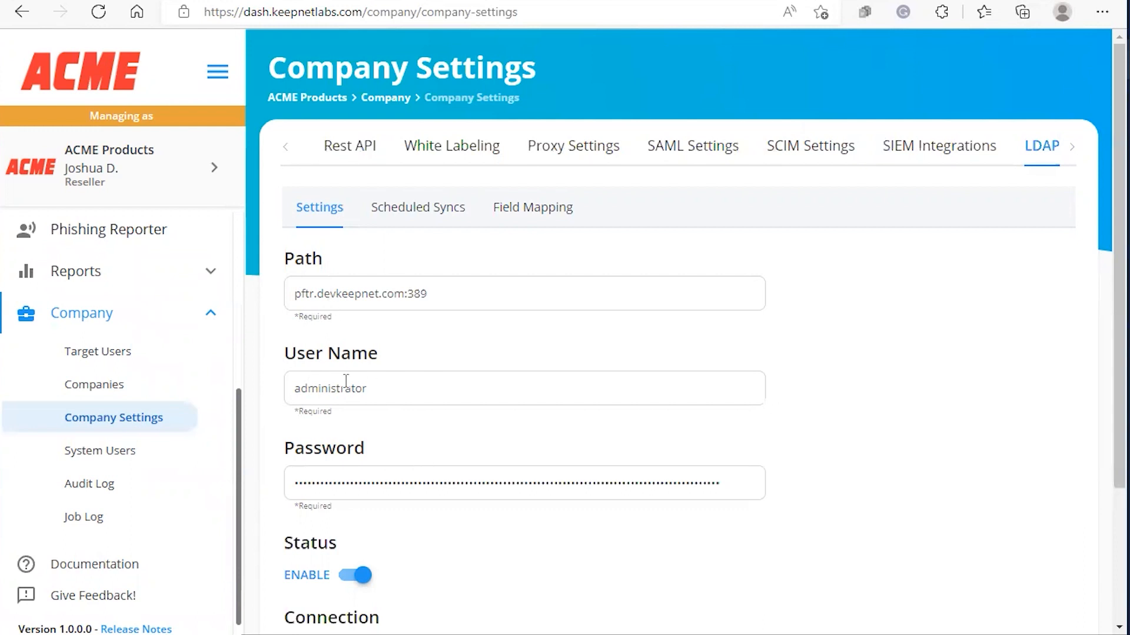
Test the LDAP connection and confirm it succeeds.
scroll(327, 318, "down", 3)
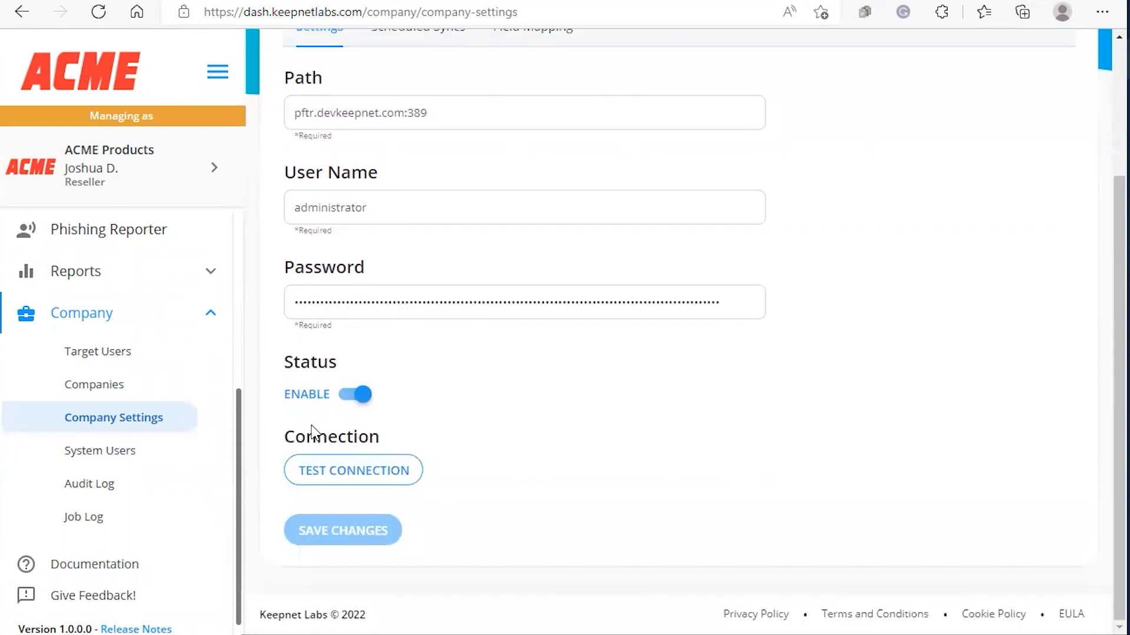
left_click(329, 479)
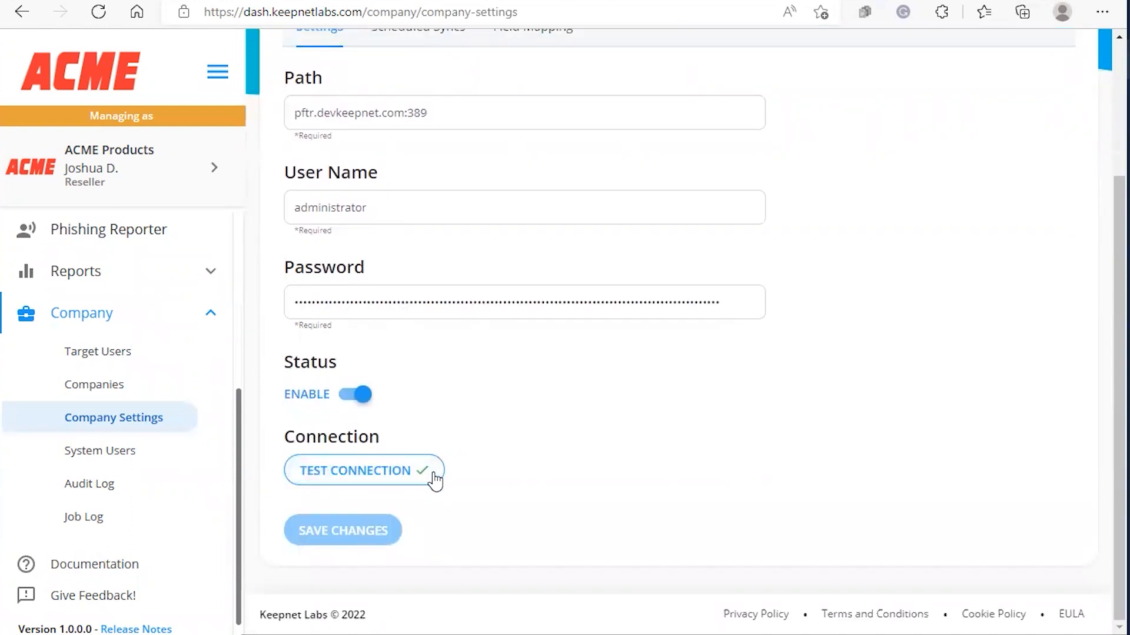
scroll(501, 510, "up", 2)
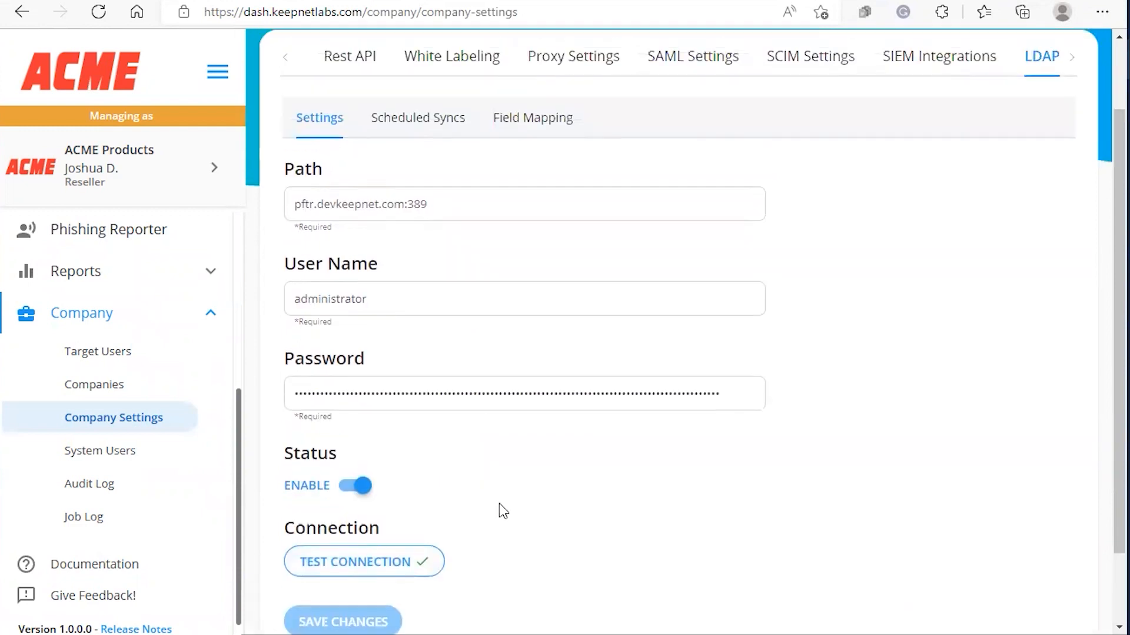
scroll(502, 510, "down", 2)
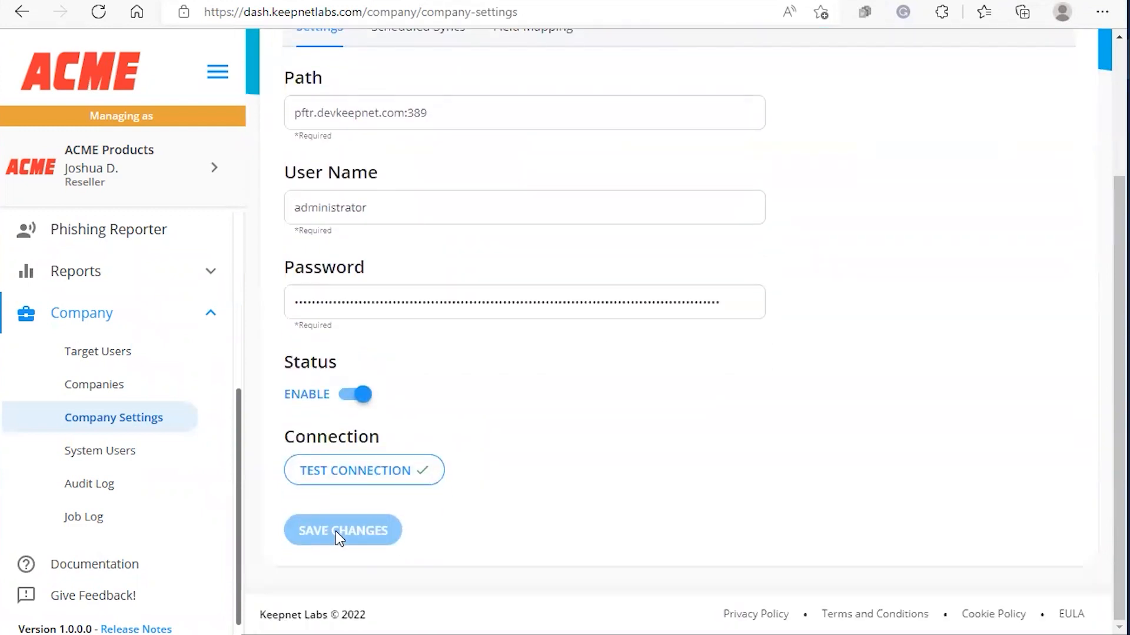
scroll(441, 283, "up", 4)
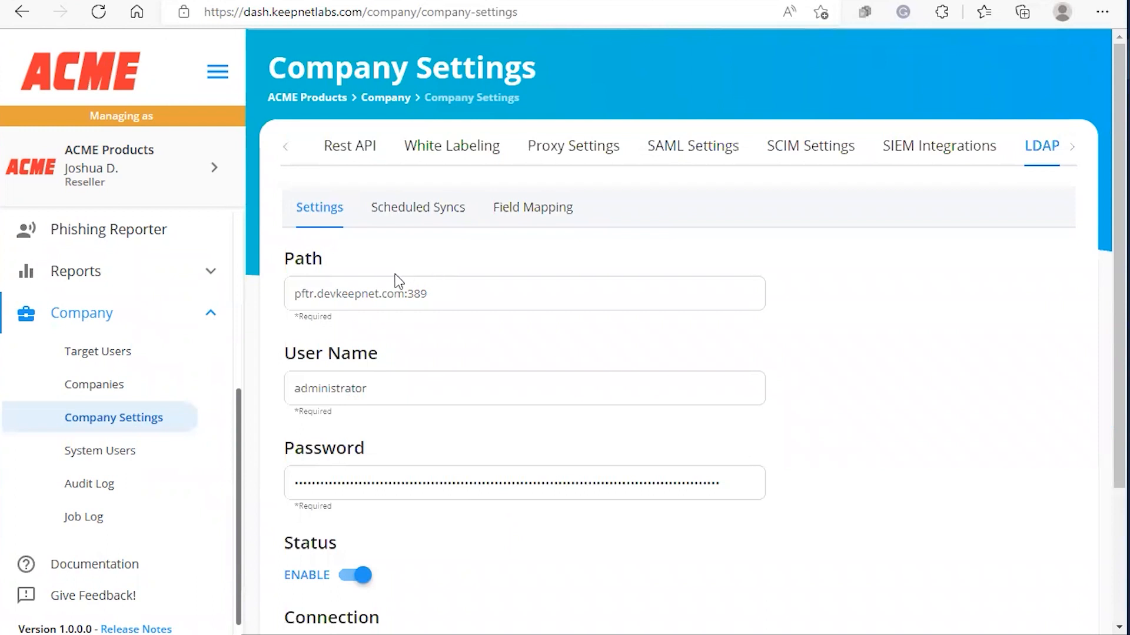
Confirm no scheduled LDAP syncs exist, then view the Field Mapping page.
left_click(412, 211)
scroll(483, 318, "down", 1)
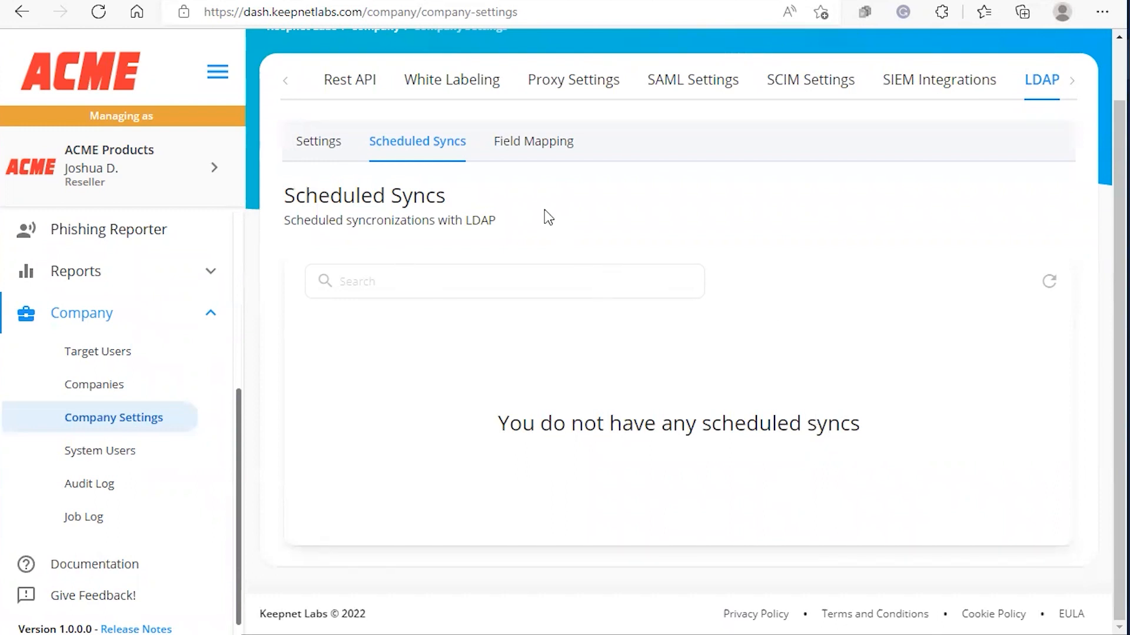
left_click(533, 141)
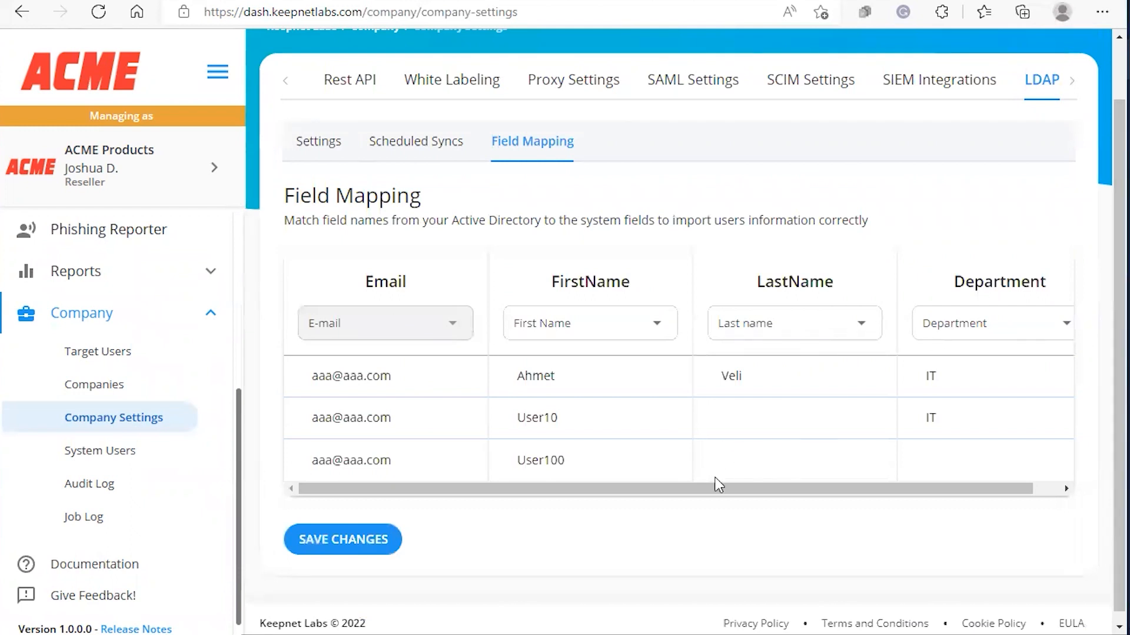
Browse the LastName attribute choices and leave it mapped to Last name.
left_click(834, 332)
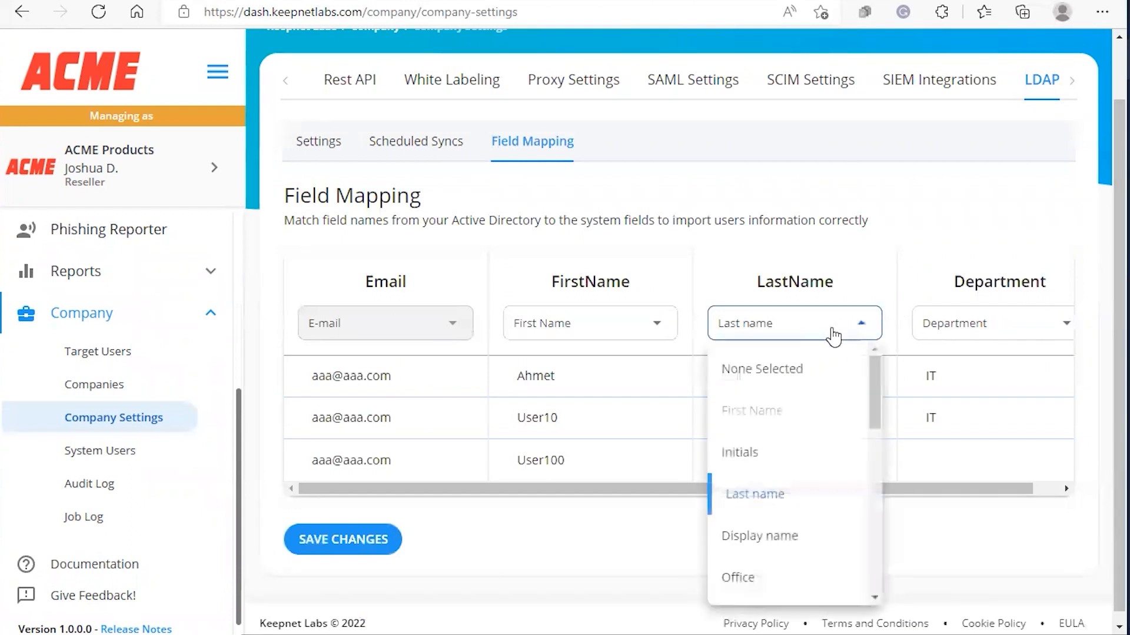
scroll(765, 389, "down", 3)
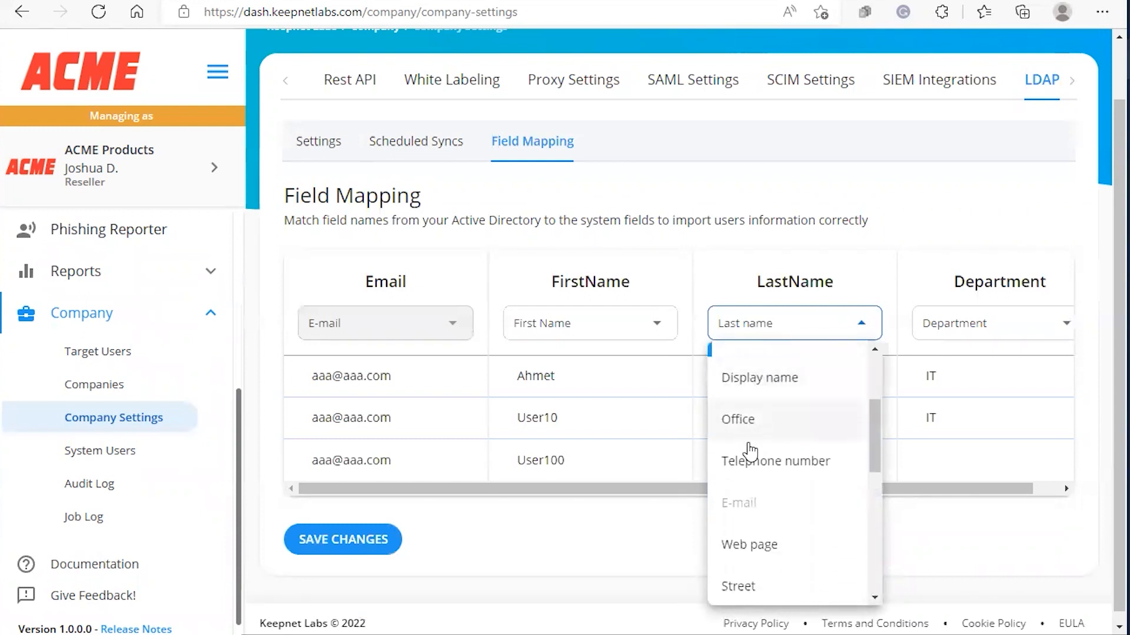
scroll(744, 542, "down", 2)
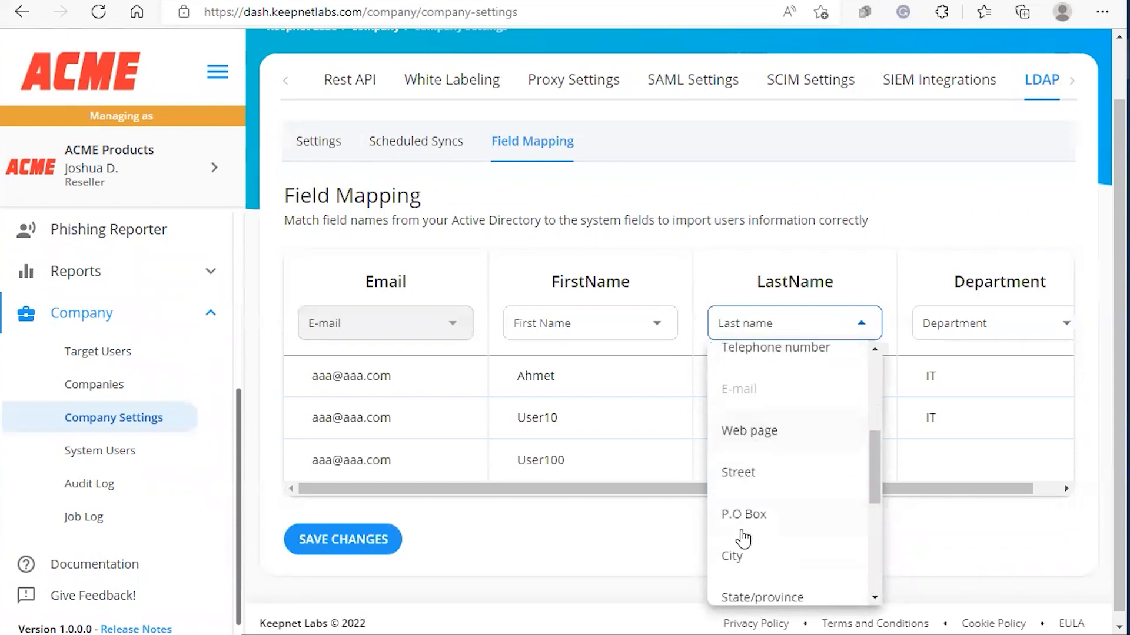
scroll(744, 500, "down", 2)
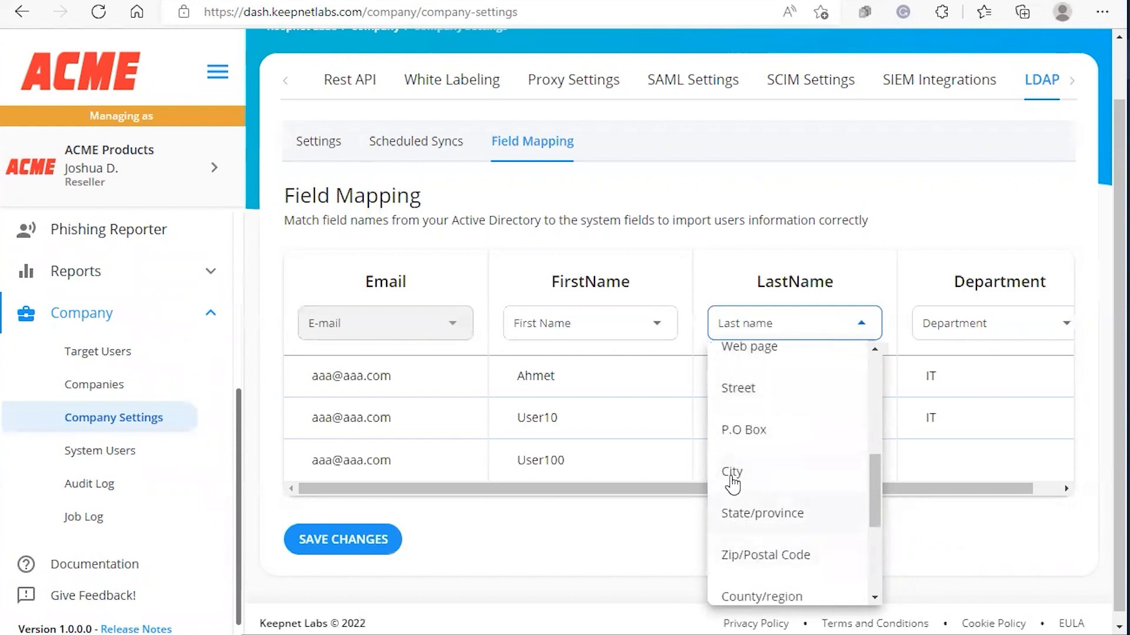
scroll(753, 506, "down", 3)
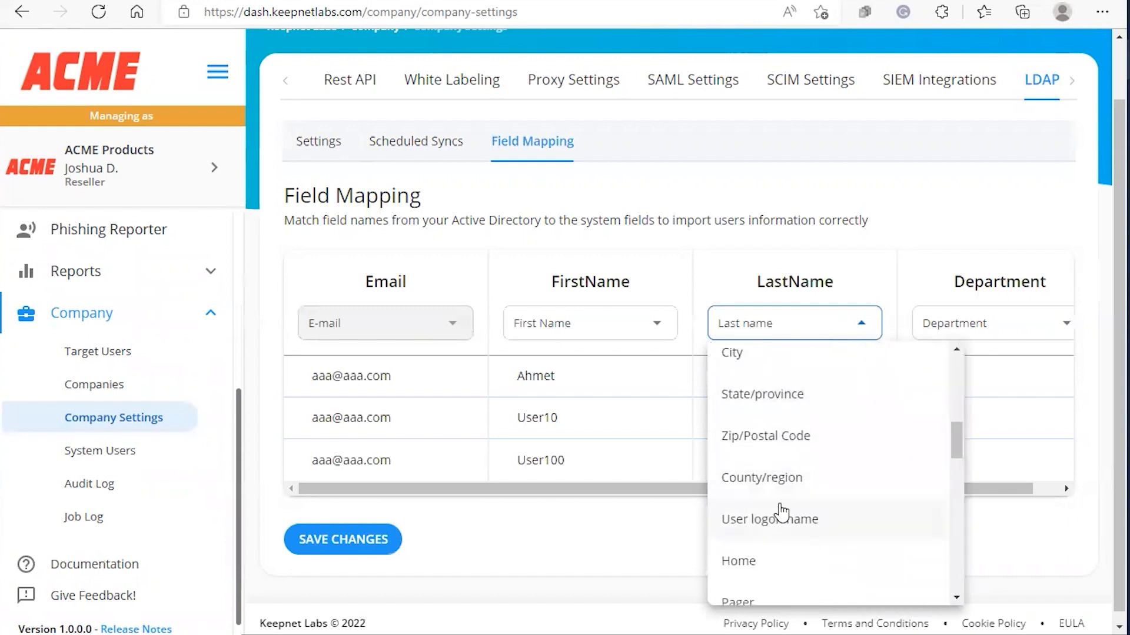
scroll(785, 506, "down", 6)
left_click(888, 397)
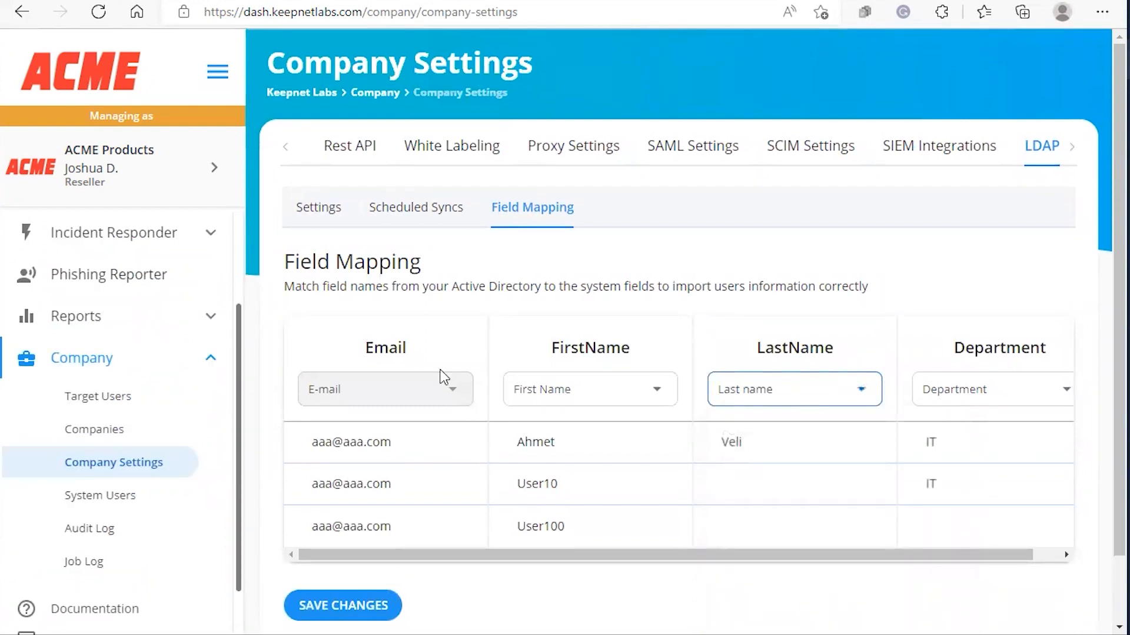
Go to Company > Target Users and view the Groups list.
left_click(93, 366)
left_click(86, 496)
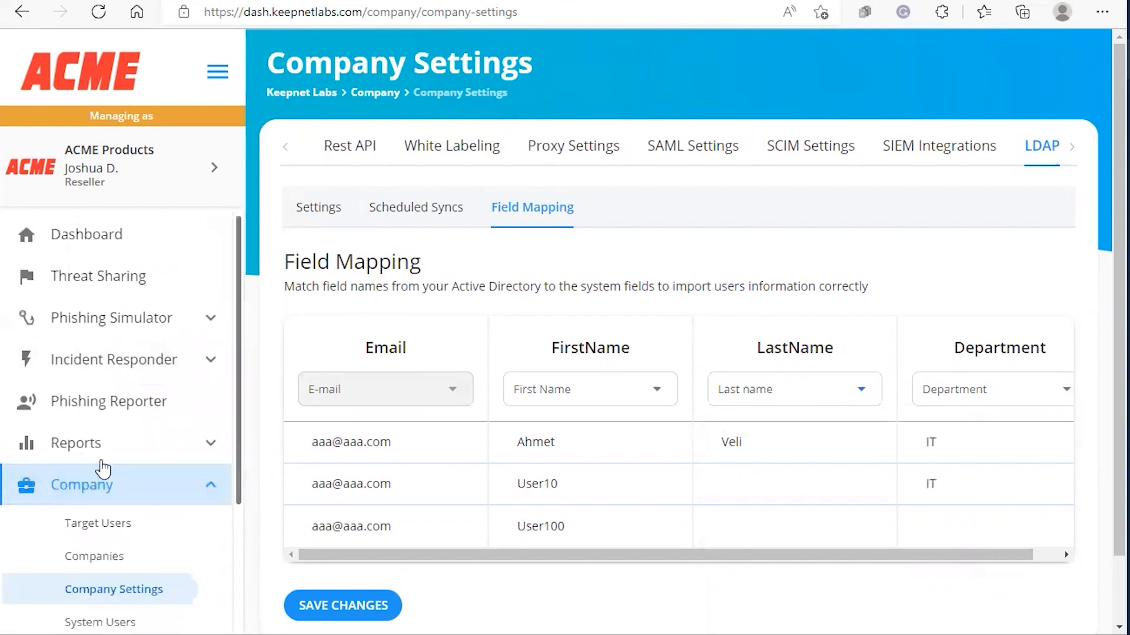
left_click(103, 524)
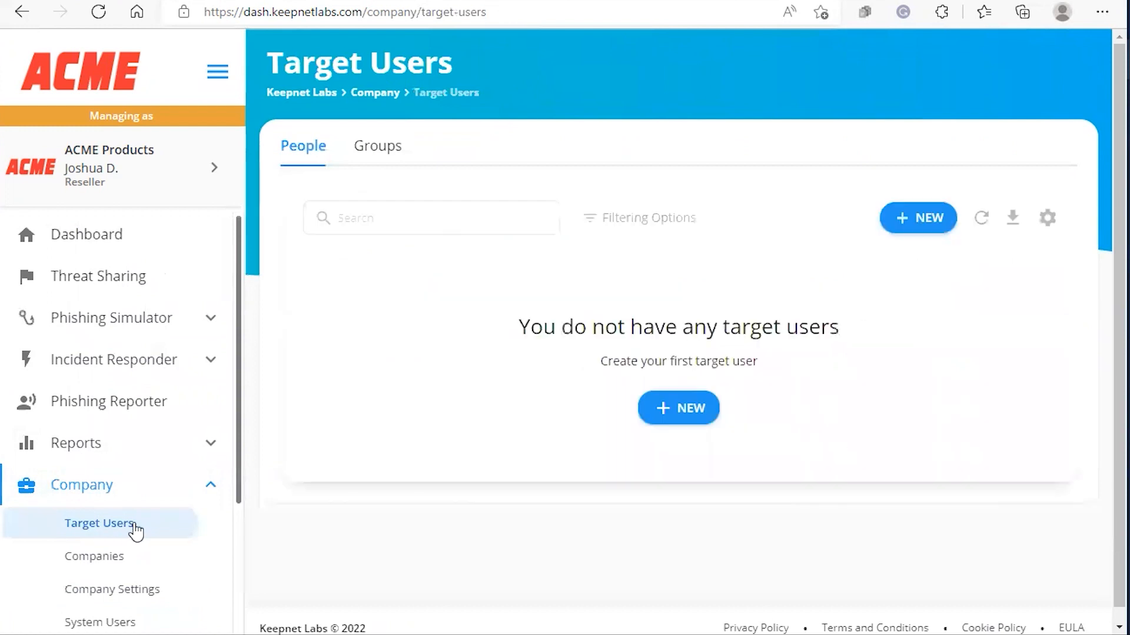
left_click(389, 152)
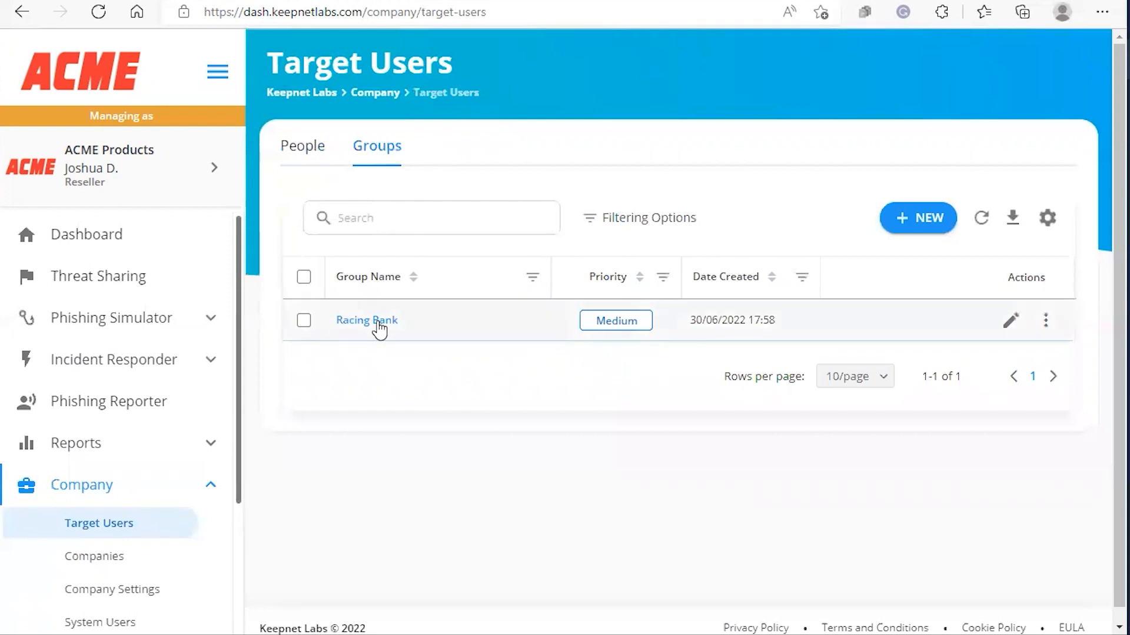
Start a new group named 'Bank training', then close the form without saving.
left_click(918, 230)
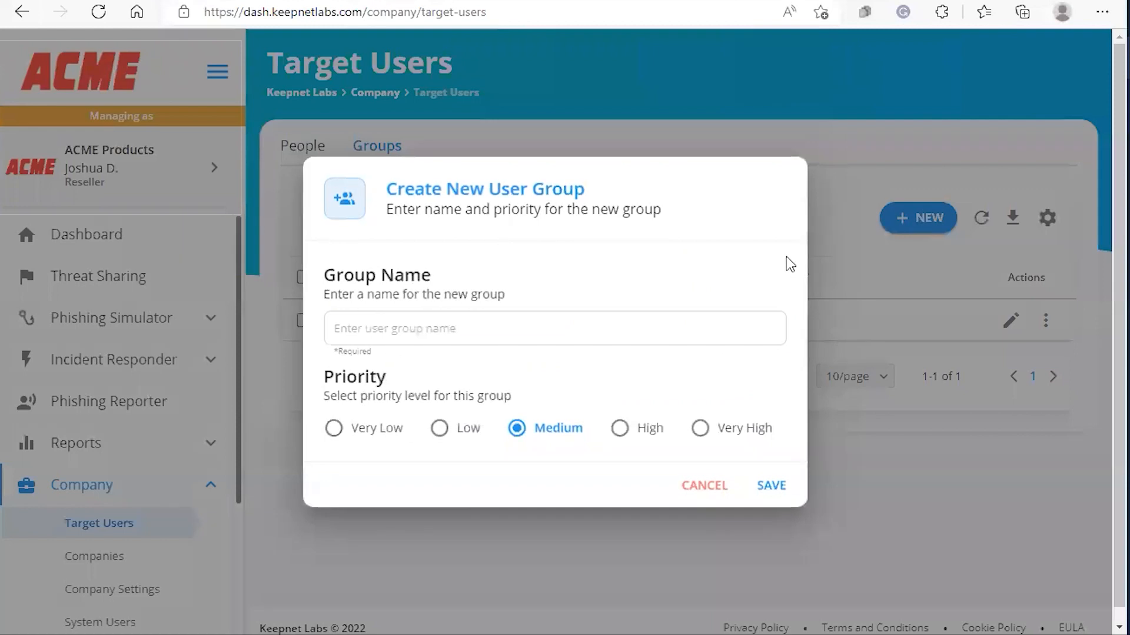
left_click(364, 328)
type("Bank training")
key("BackSpace")
key("BackSpace")
type("ning")
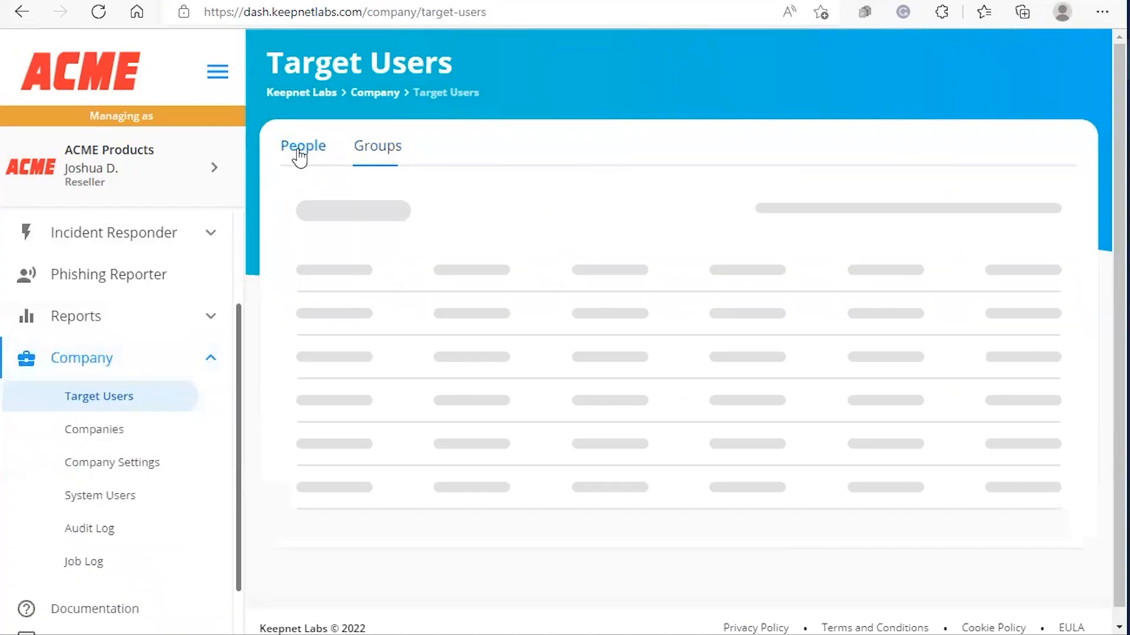
left_click(301, 150)
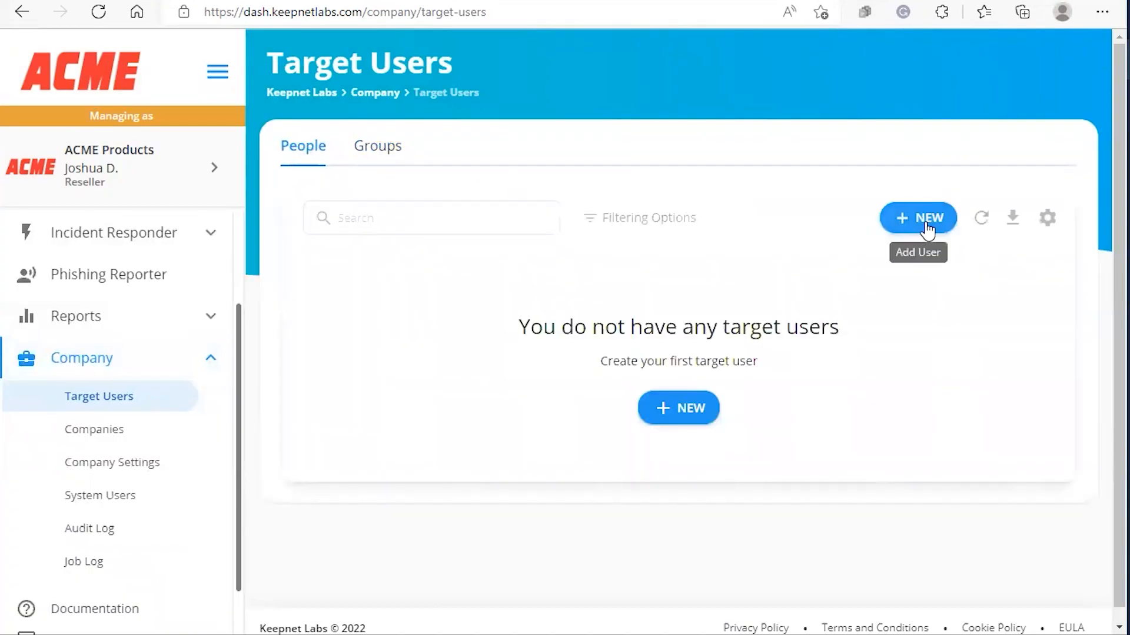
Start an Import from LDAP with Racing Bank as the target group.
left_click(927, 229)
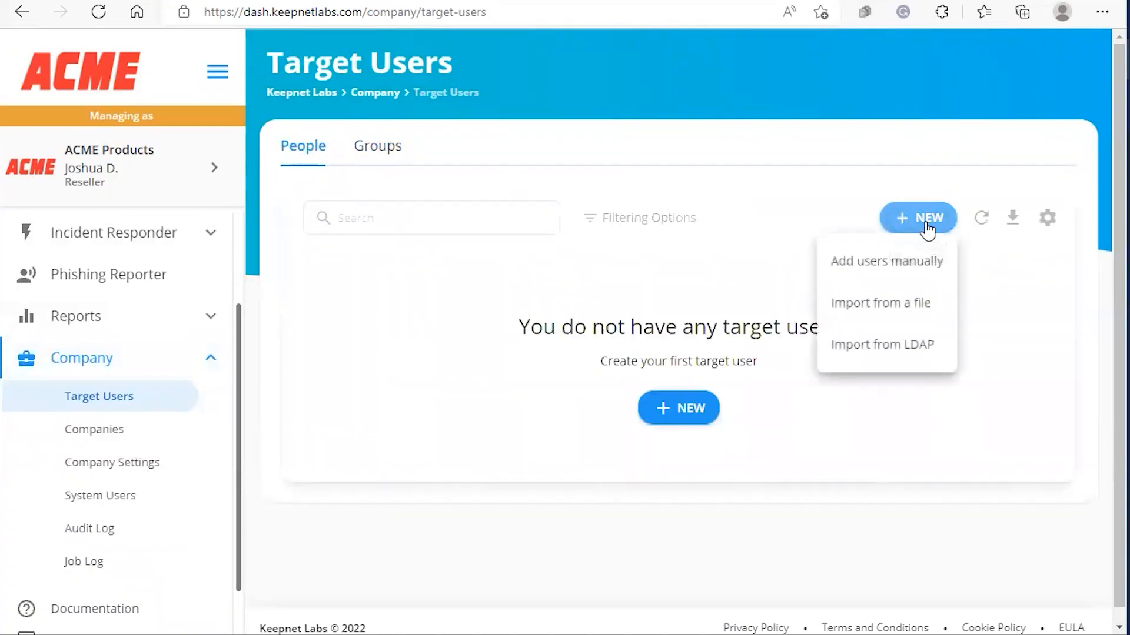
left_click(892, 348)
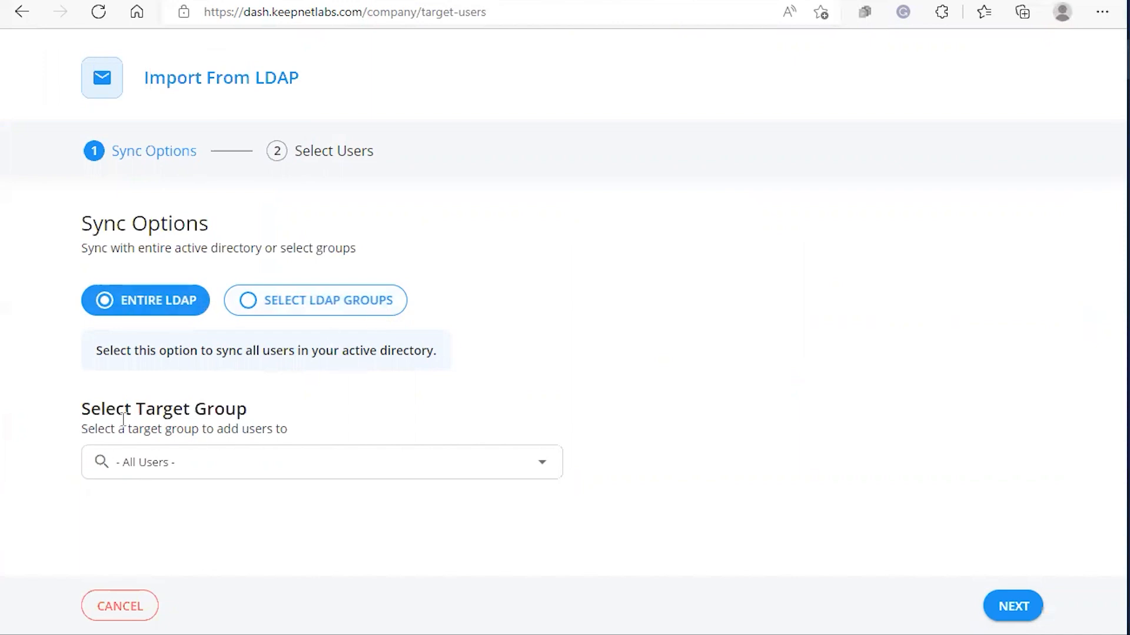
left_click(192, 465)
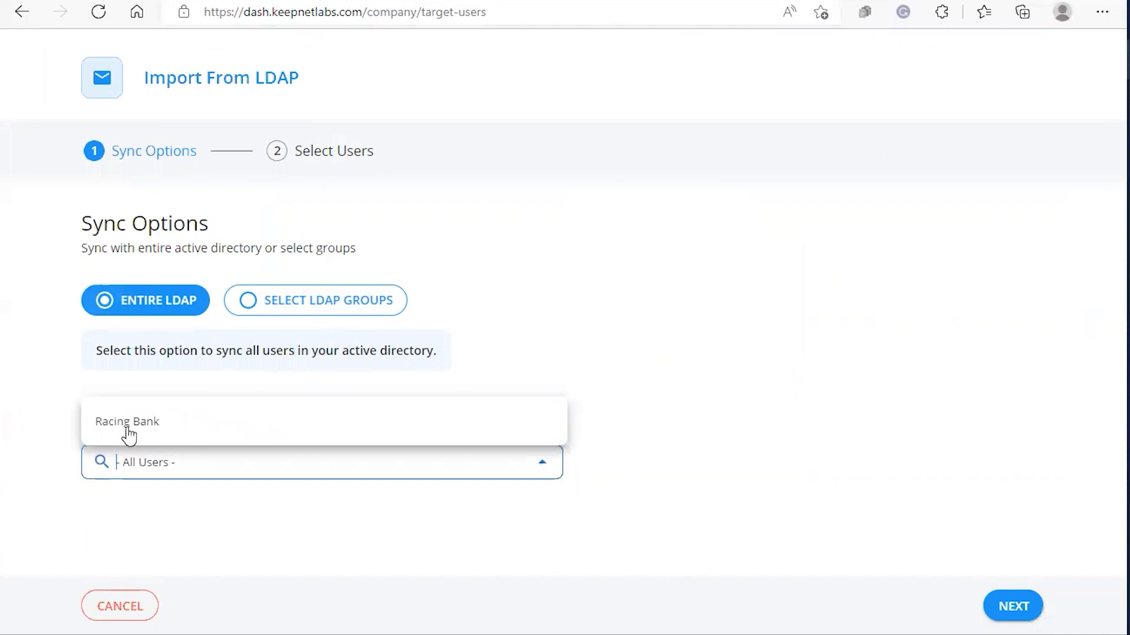
left_click(127, 422)
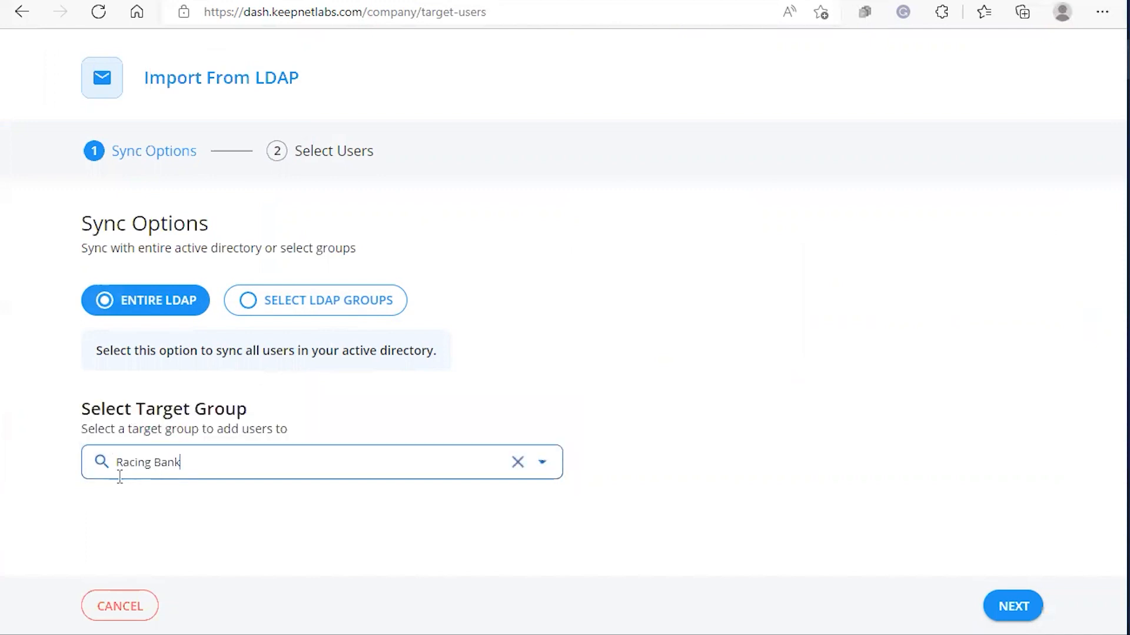
Switch to syncing selected groups, search 'test', and tick the Test Video LDAP group.
left_click(321, 301)
scroll(559, 320, "down", 4)
scroll(559, 319, "up", 3)
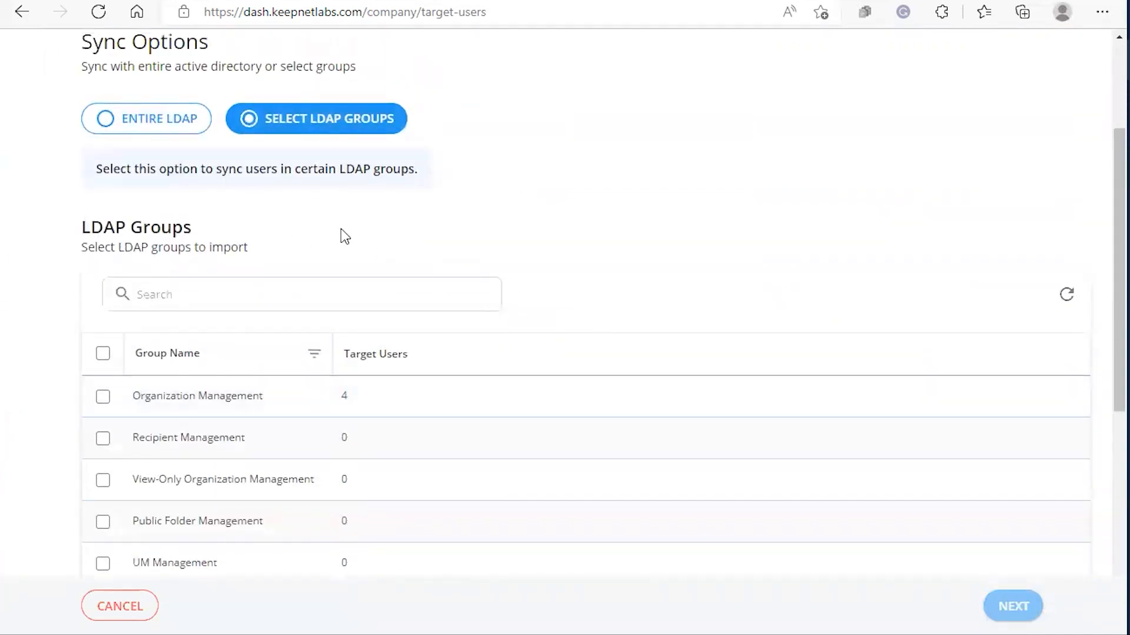
left_click(185, 294)
scroll(146, 188, "down", 1)
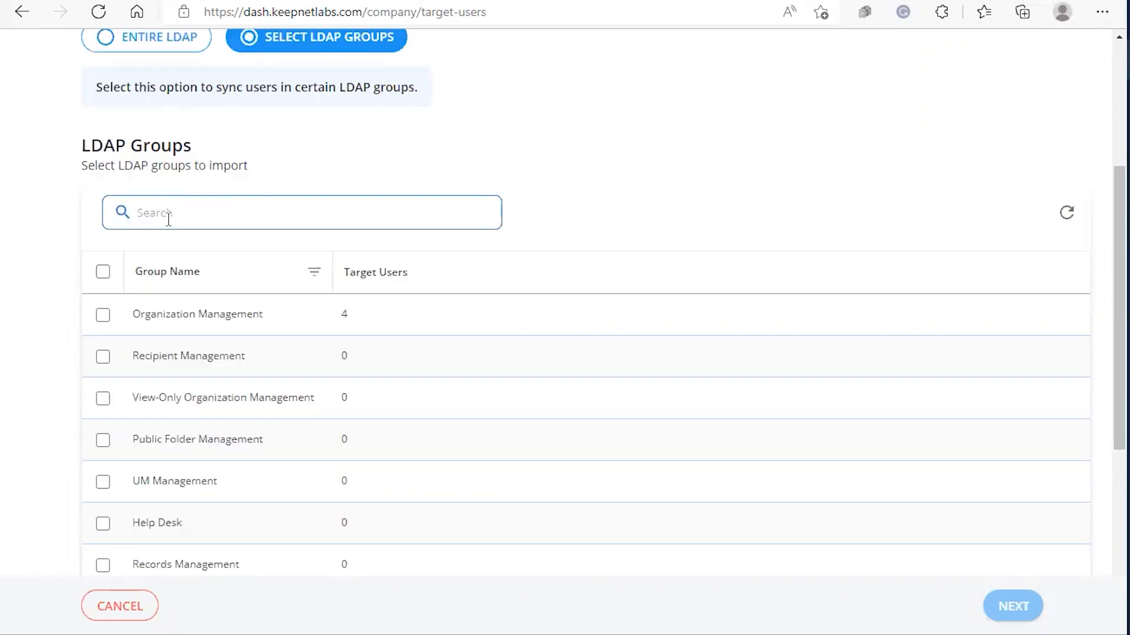
type("test")
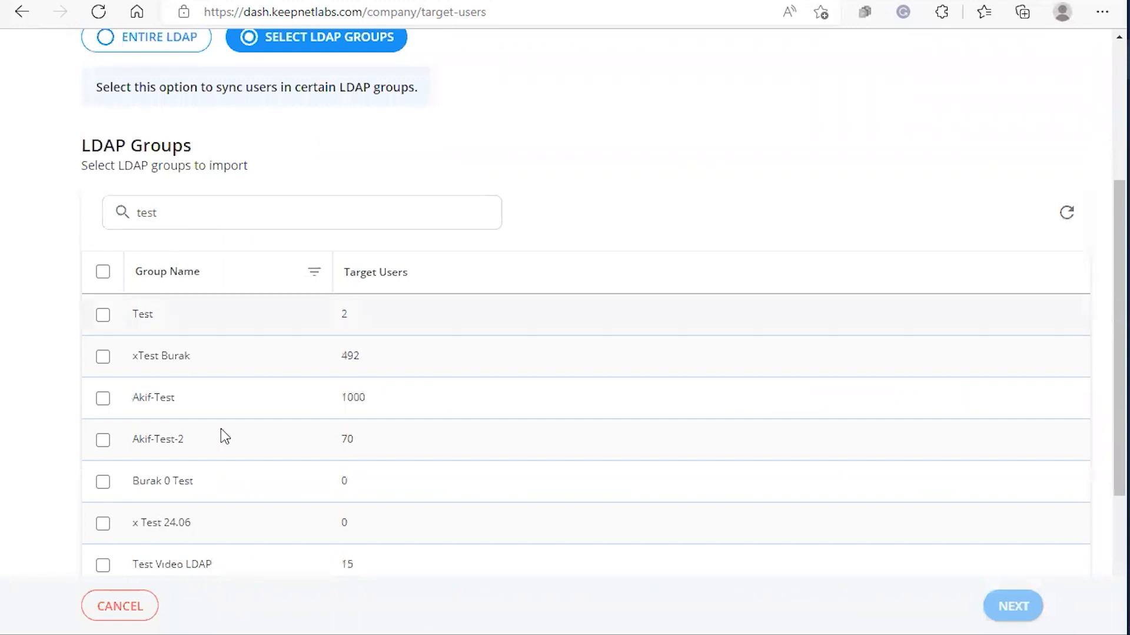
scroll(207, 375, "down", 3)
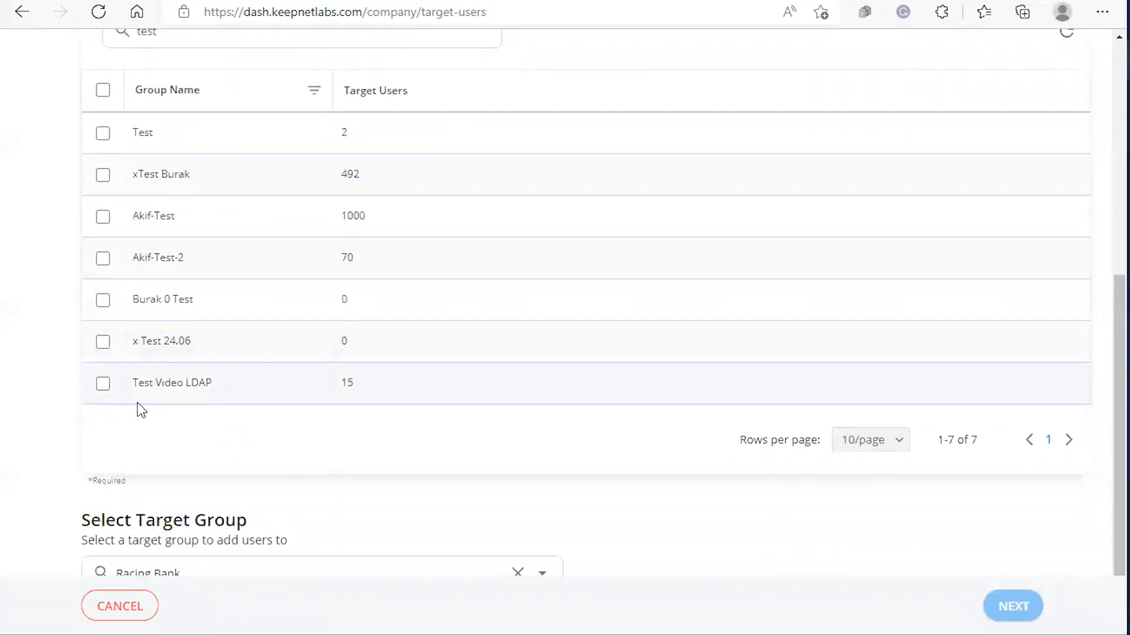
left_click(100, 388)
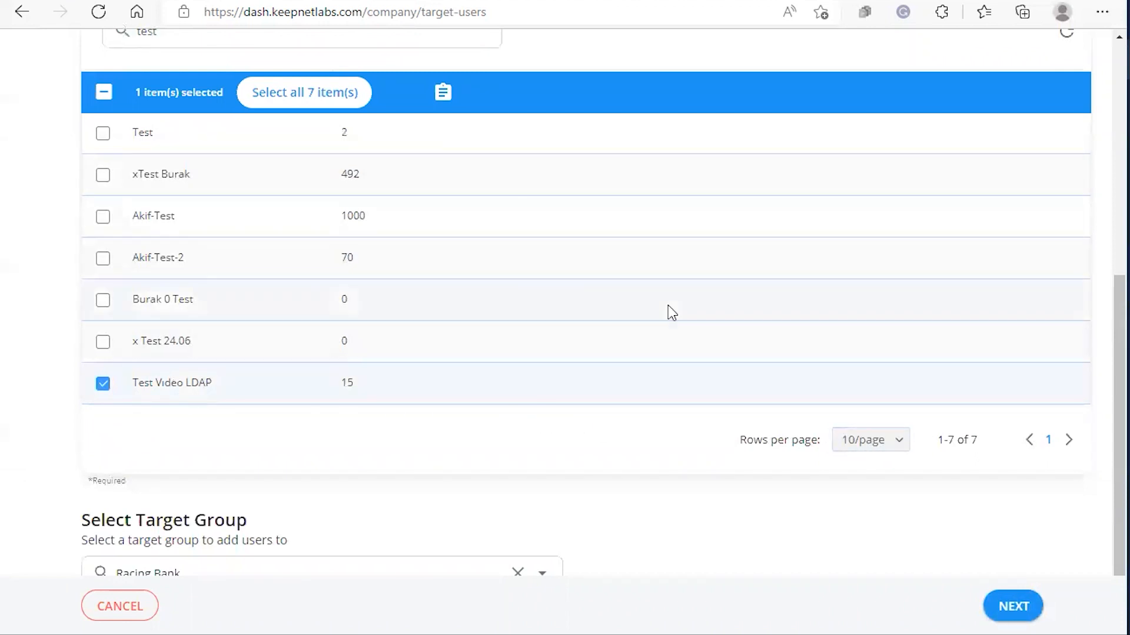
Show 25 rows per page and continue to the Select Users step.
left_click(899, 442)
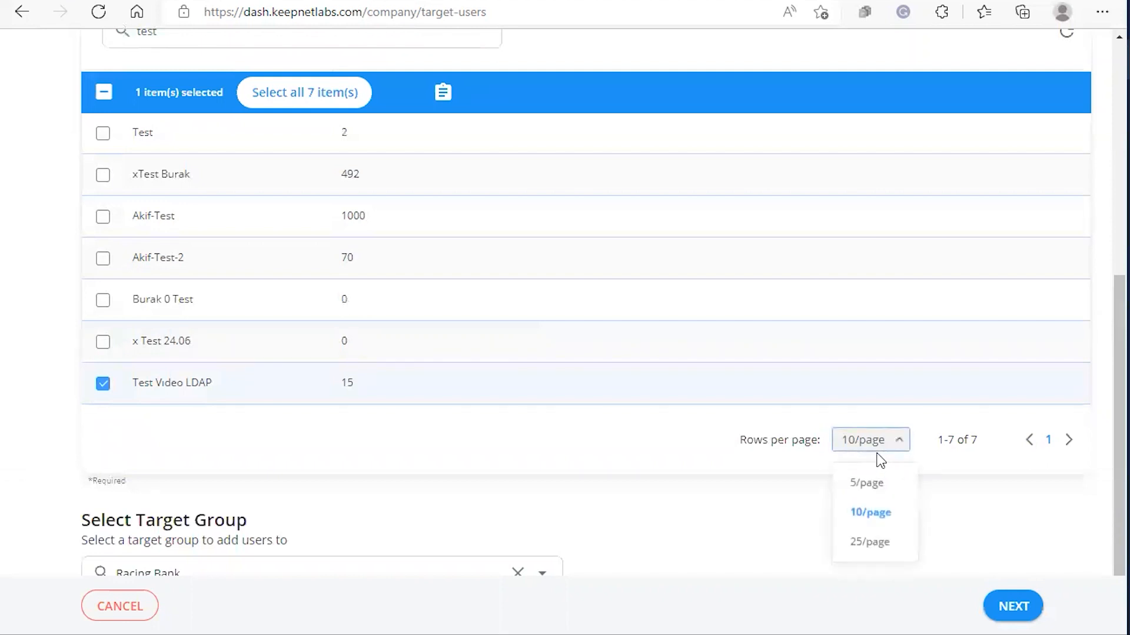
left_click(876, 547)
scroll(492, 471, "down", 2)
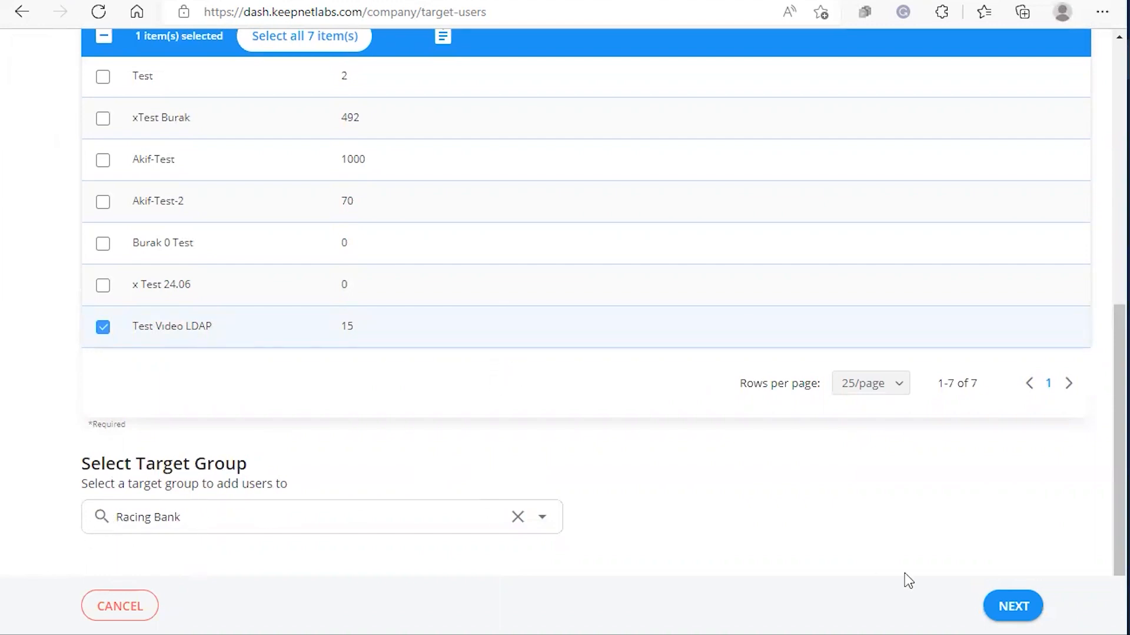
left_click(1022, 609)
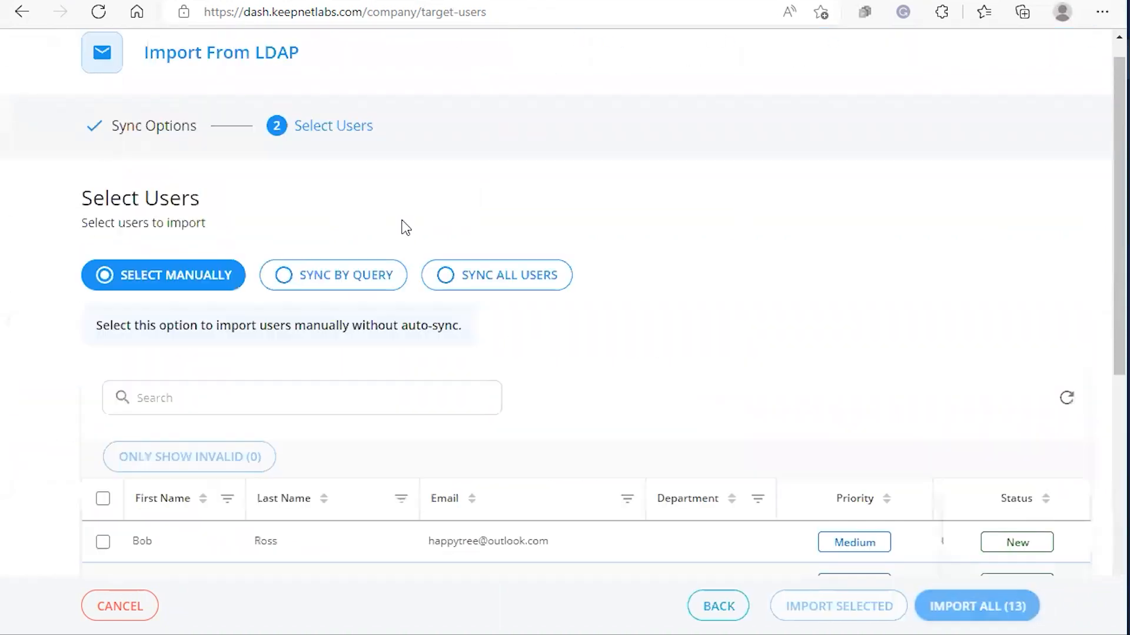
Sort the 13 directory users by first name, then by last name ascending.
scroll(601, 255, "down", 3)
scroll(530, 256, "down", 2)
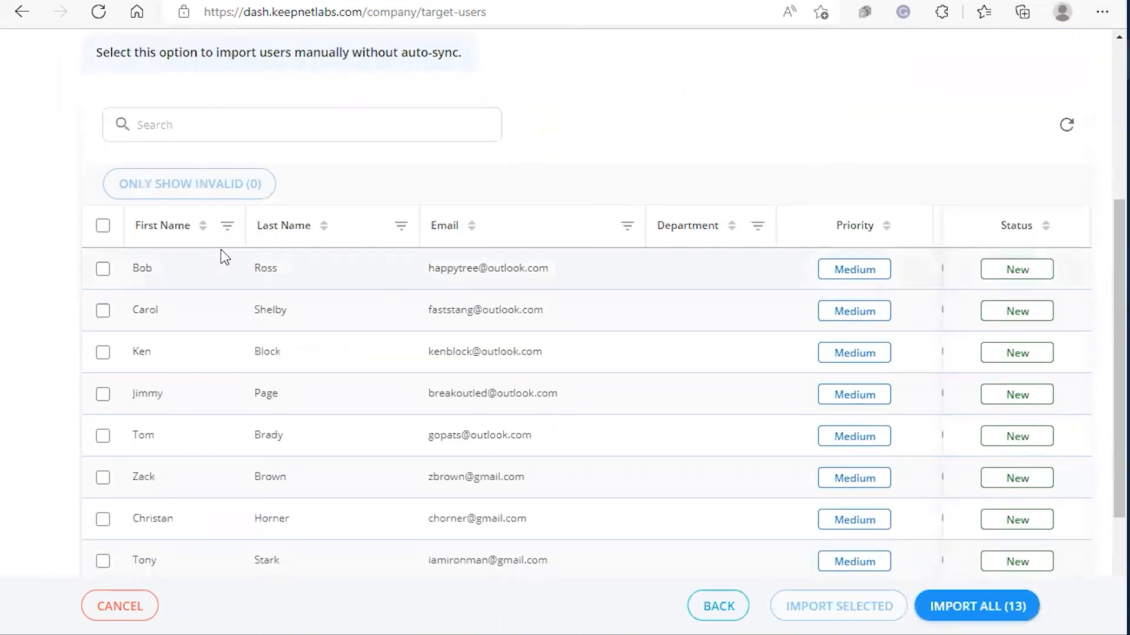
scroll(235, 255, "down", 2)
scroll(295, 279, "up", 2)
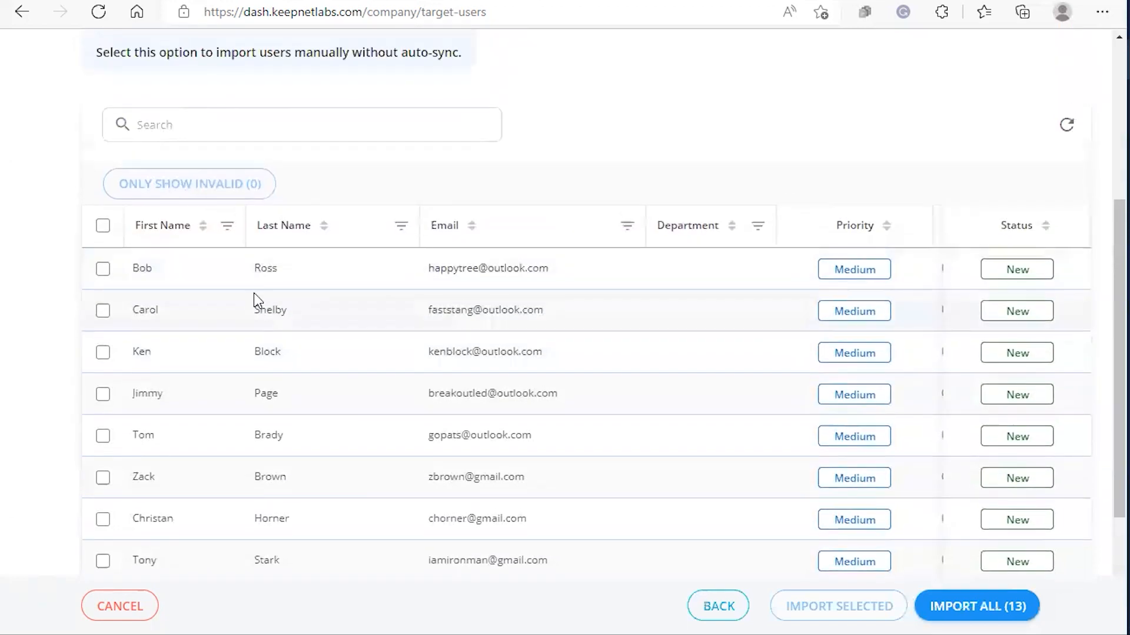
scroll(282, 277, "down", 1)
scroll(291, 318, "down", 2)
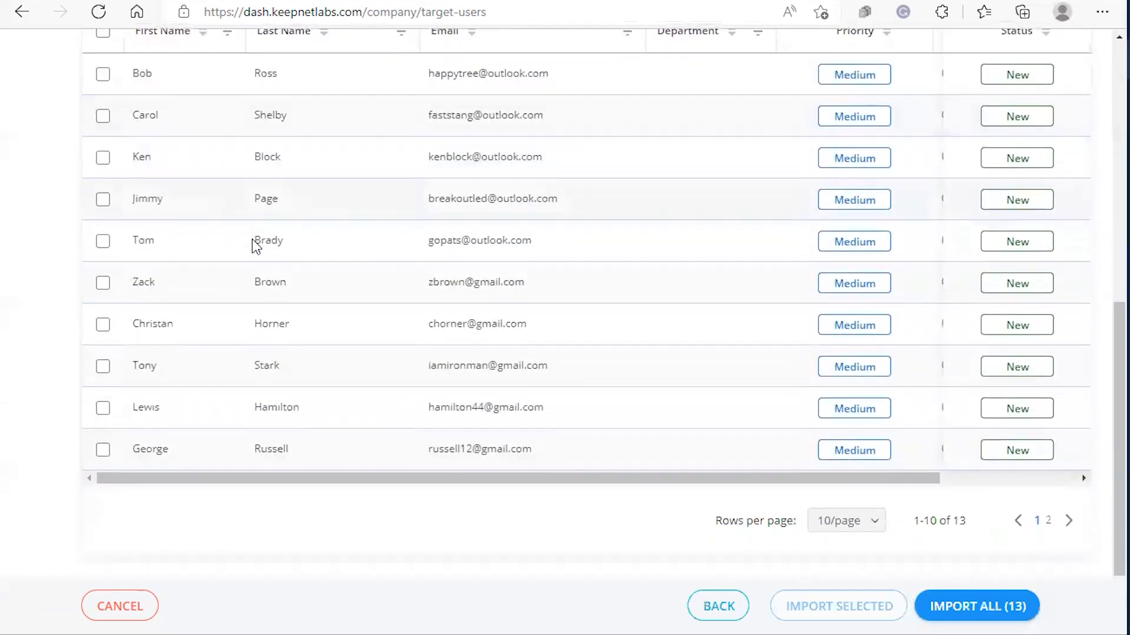
scroll(317, 427, "up", 3)
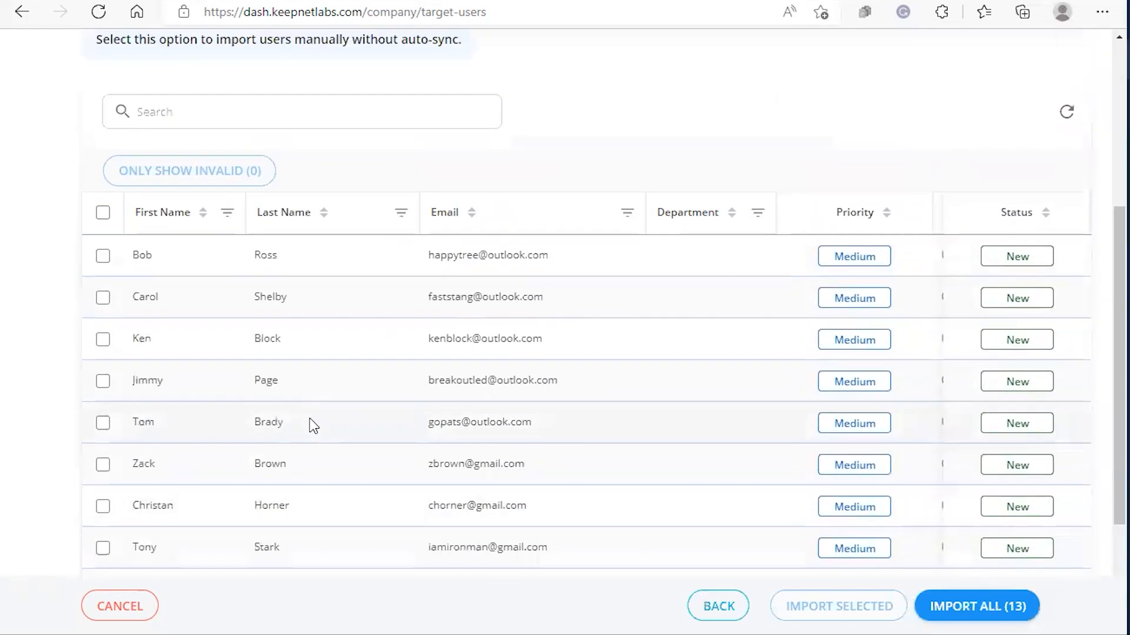
left_click(204, 214)
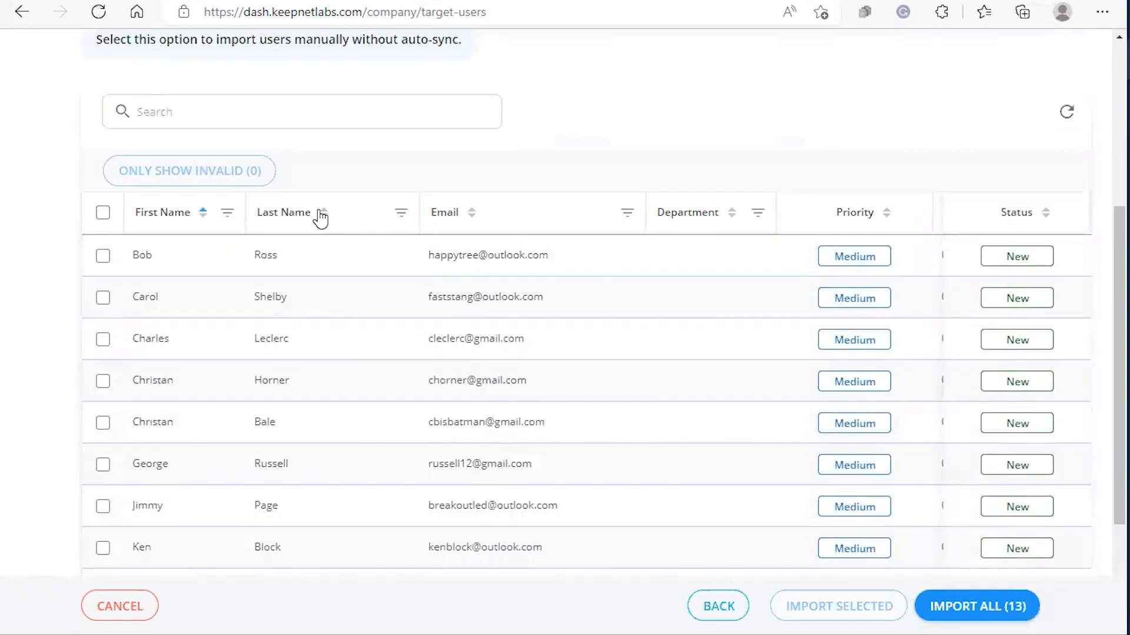
left_click(323, 213)
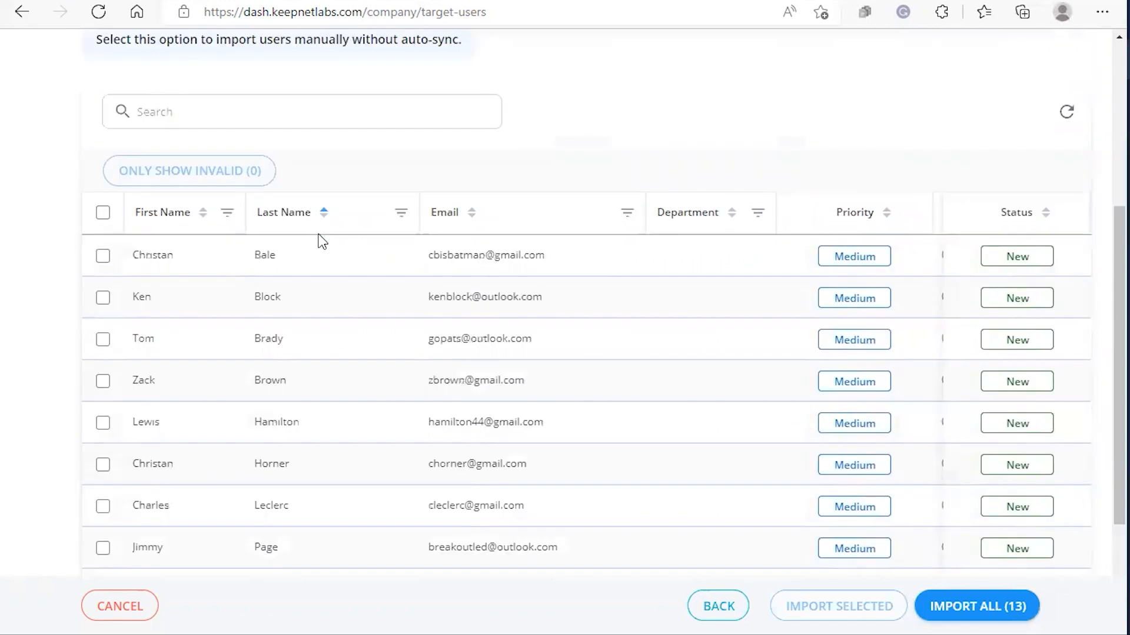
Open the Last Name filter and keep Contains as the match type.
left_click(400, 213)
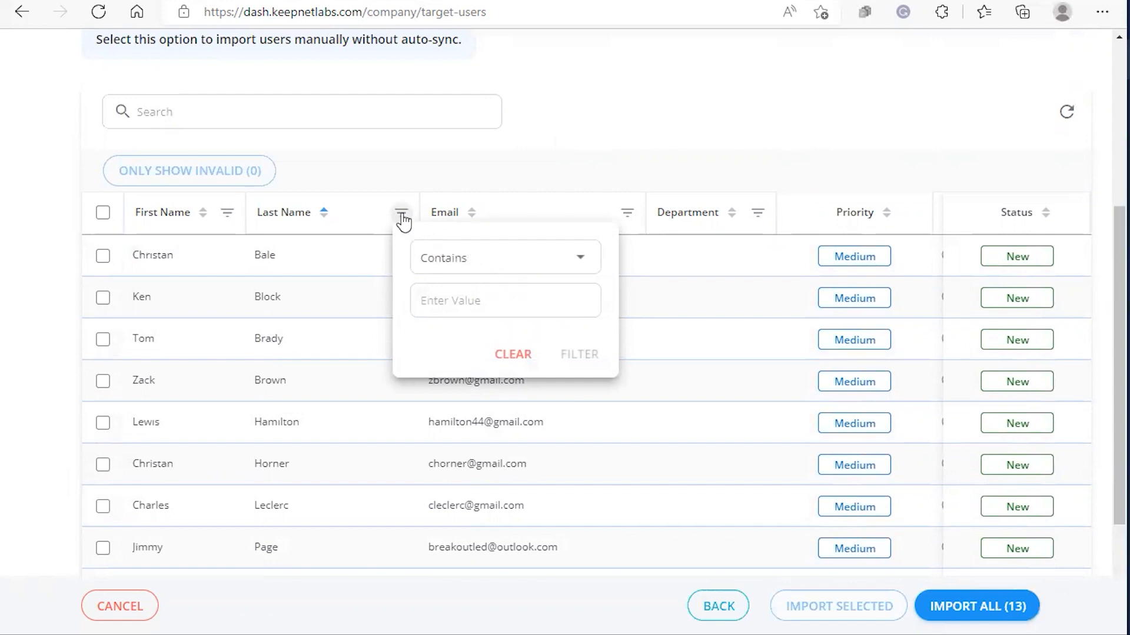
left_click(502, 266)
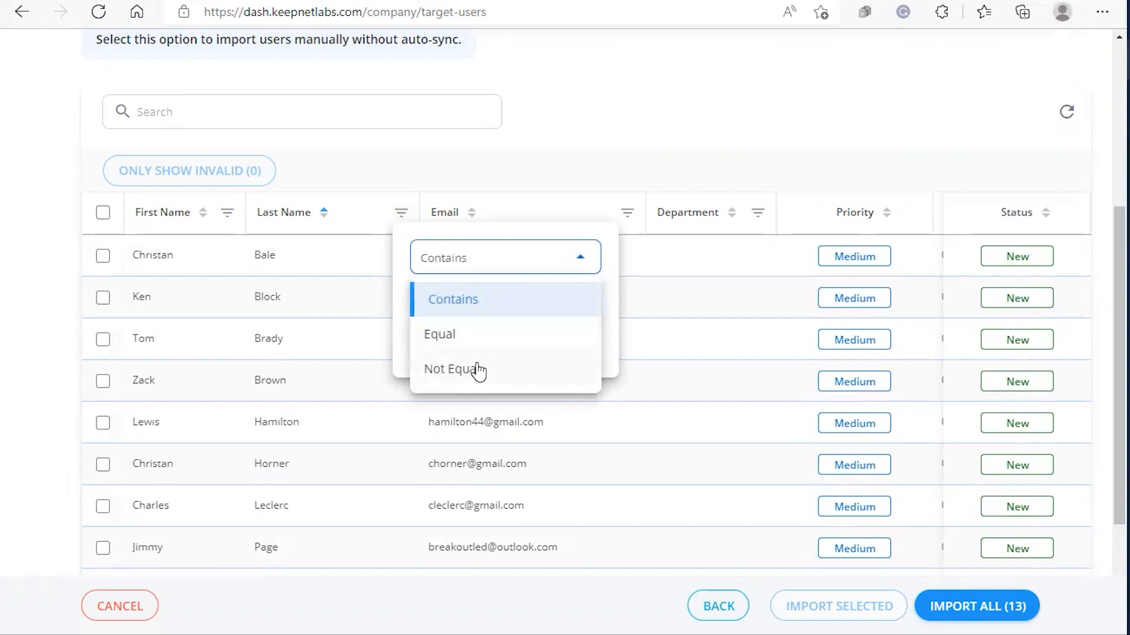
left_click(434, 297)
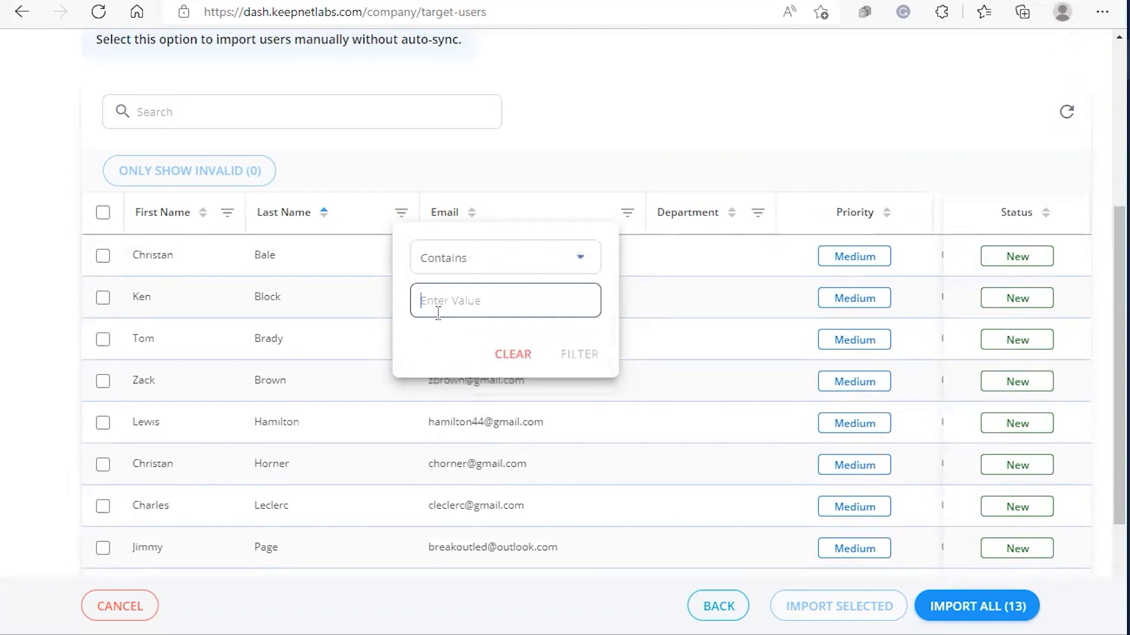
Close the Last Name filter unapplied and select every user on the page.
left_click(398, 264)
scroll(398, 285, "down", 3)
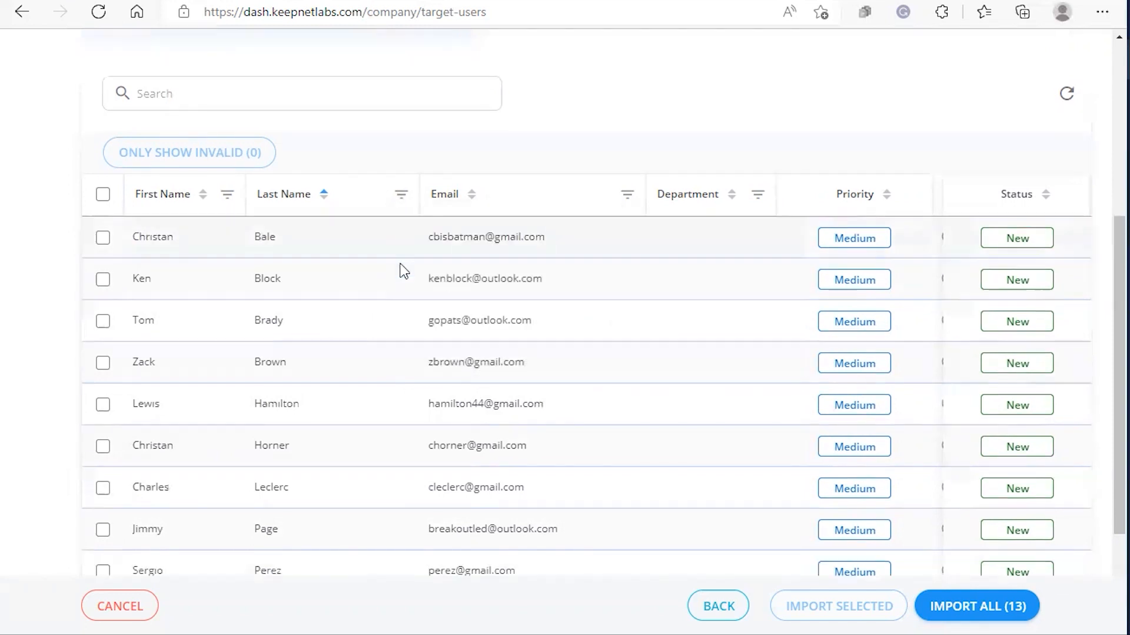
scroll(379, 356, "up", 3)
scroll(284, 390, "down", 3)
scroll(304, 411, "up", 4)
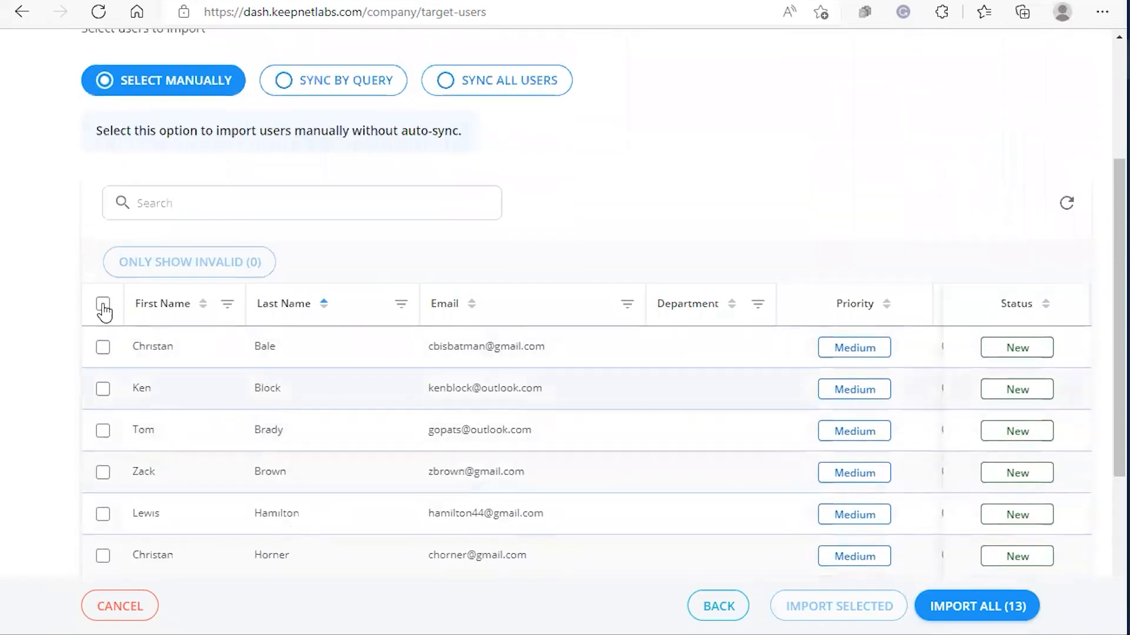
left_click(102, 305)
Switch to Sync By Query, giving an Email contains condition with 24-hour repeat.
scroll(253, 320, "down", 3)
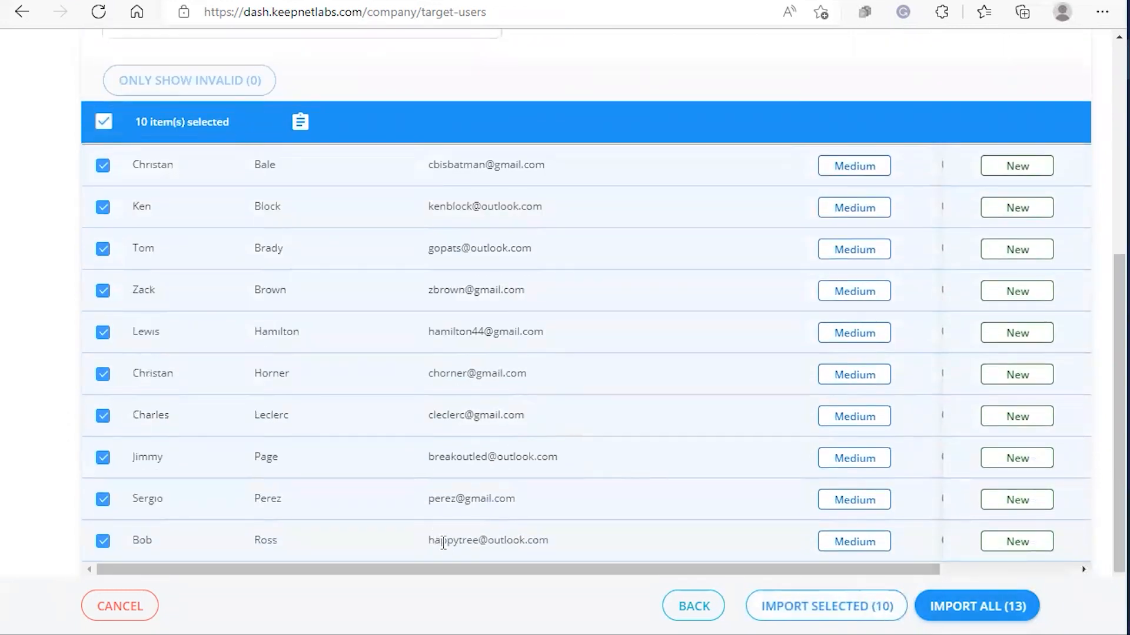
scroll(143, 168, "up", 5)
left_click(348, 169)
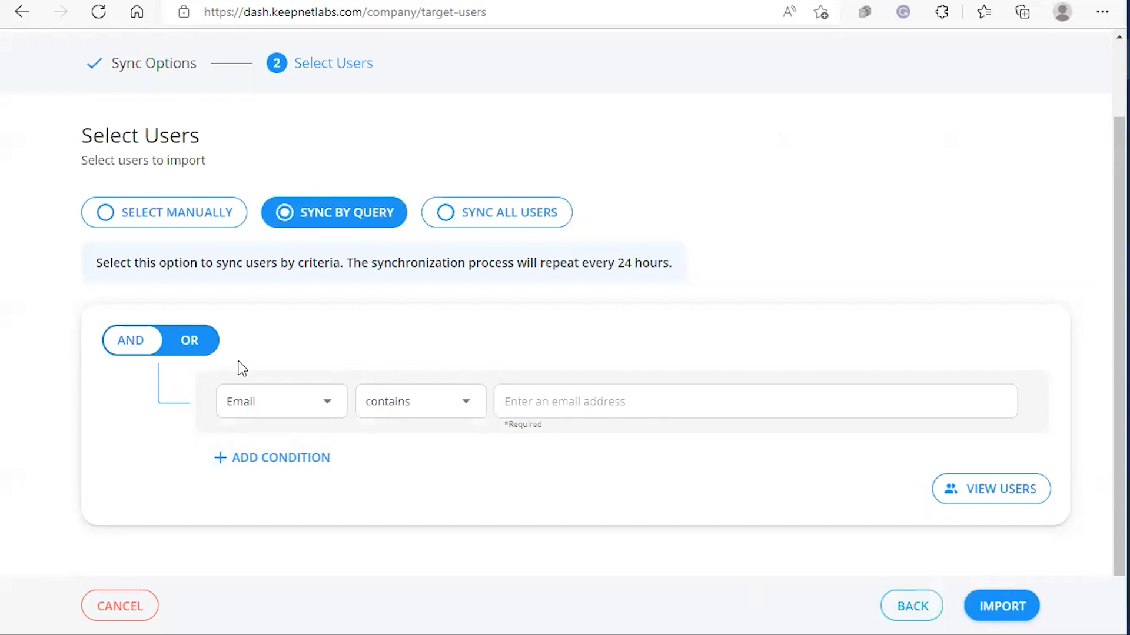
Build the condition FirstName contains chr and remove the Email condition.
left_click(218, 460)
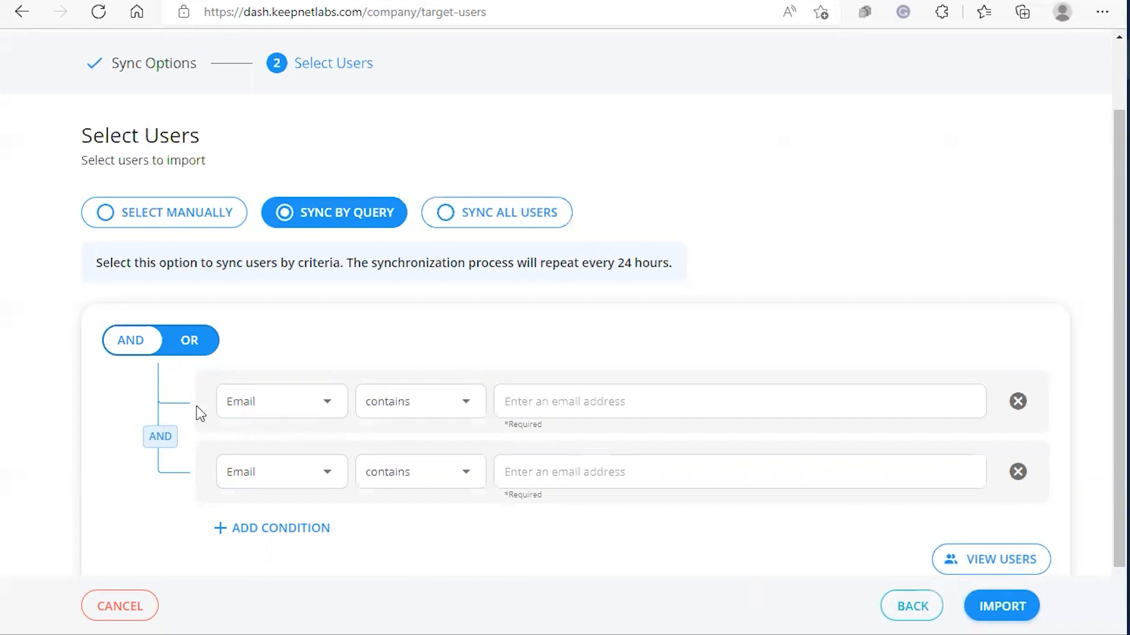
left_click(318, 412)
left_click(312, 478)
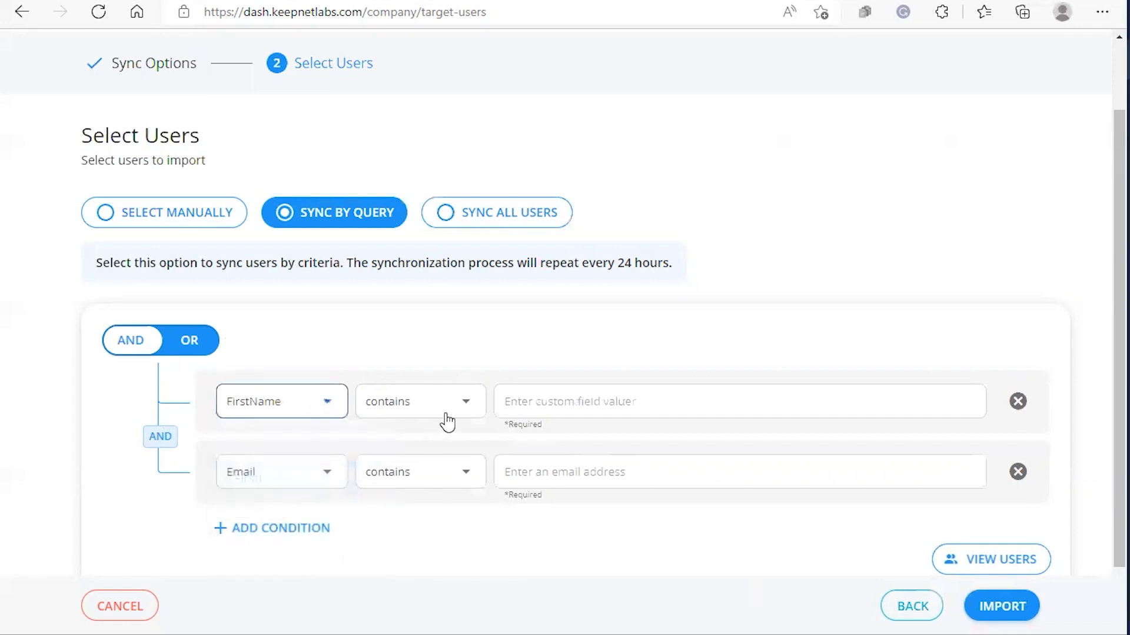
left_click(747, 412)
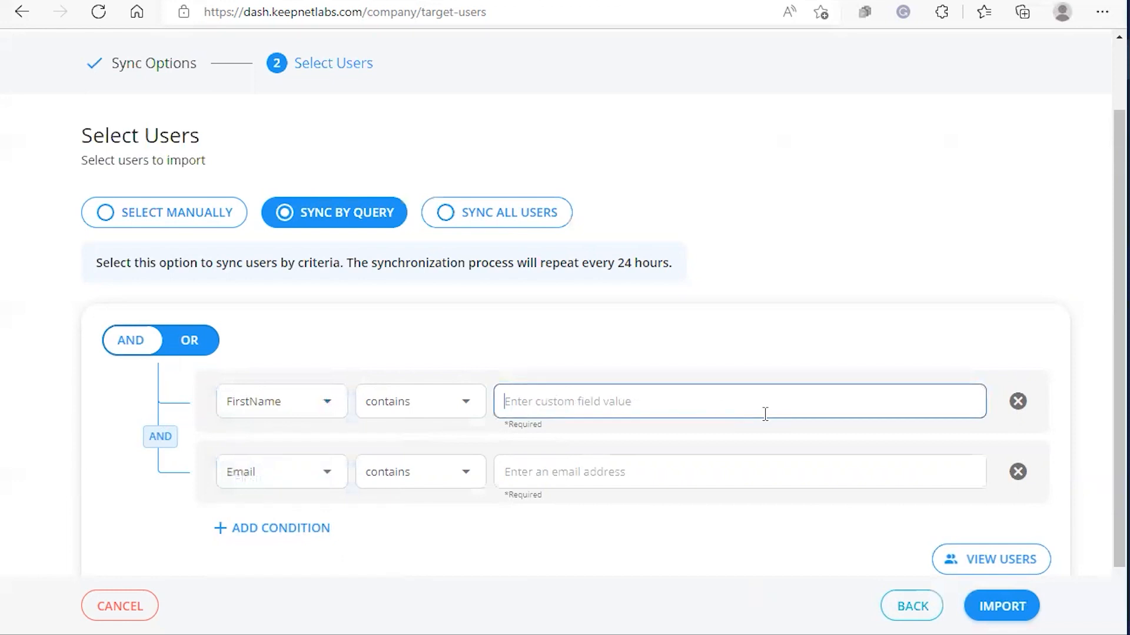
type("chr")
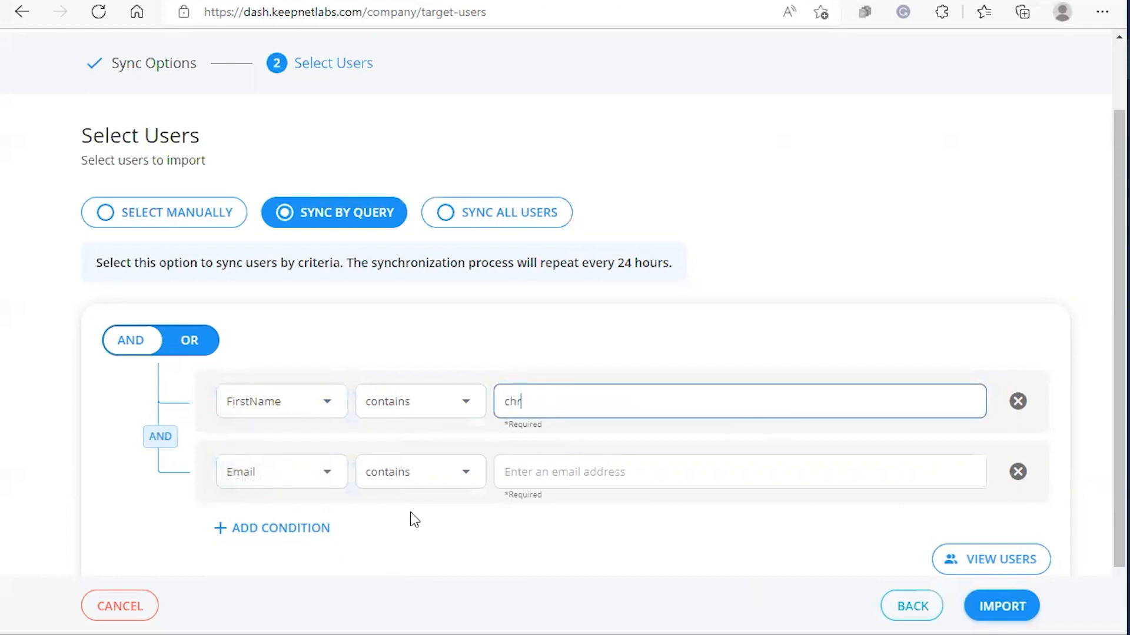
left_click(1018, 472)
Preview the 2 matching users, select them all, and close the preview.
left_click(978, 500)
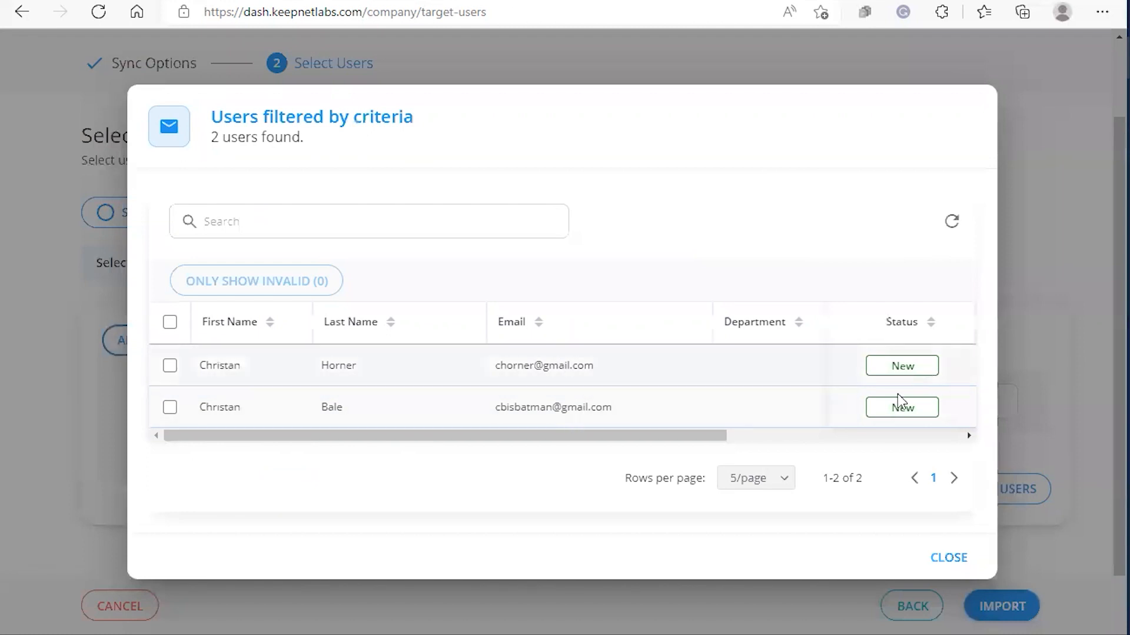
left_click(169, 323)
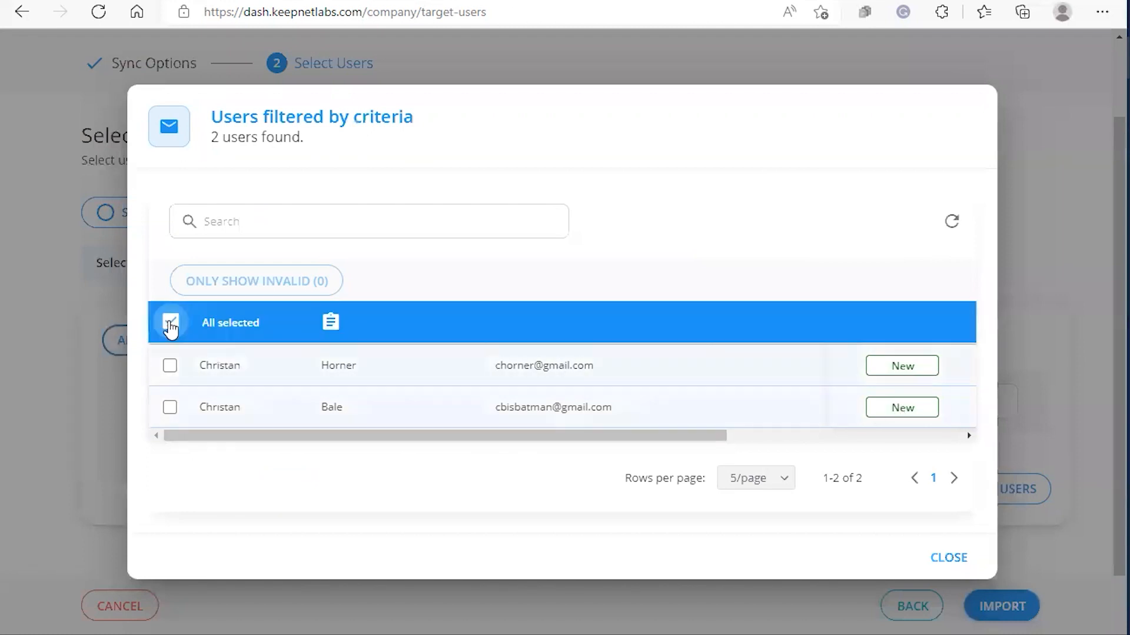
left_click(951, 556)
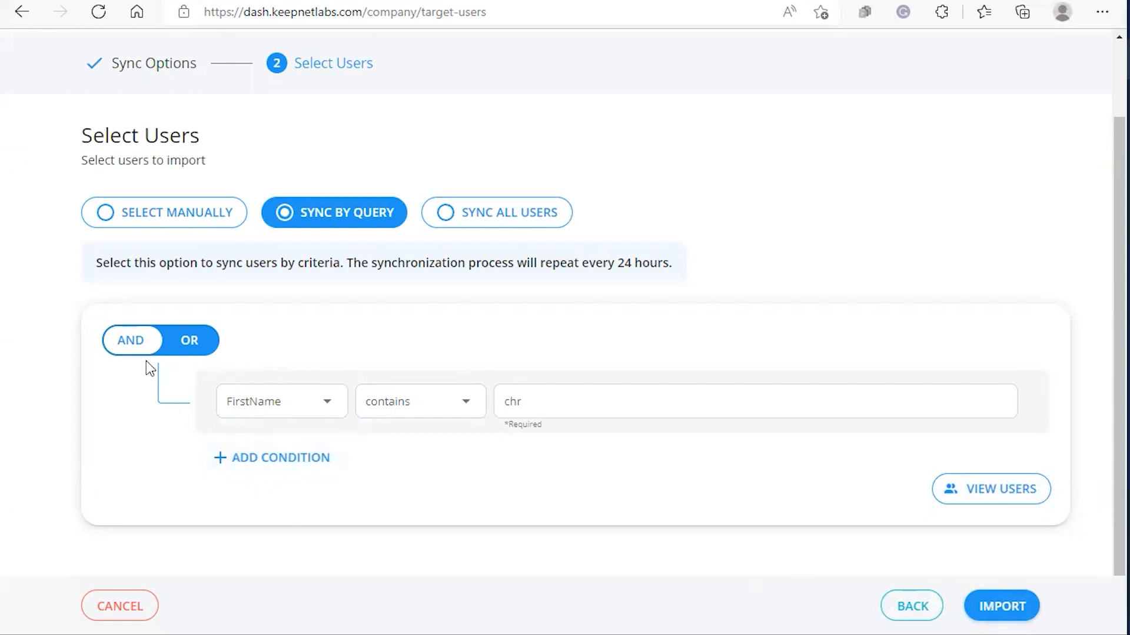
Change the condition to FirstName contains c, adding an empty Email contains row.
left_click(537, 396)
key("BackSpace")
key("BackSpace")
key("BackSpace")
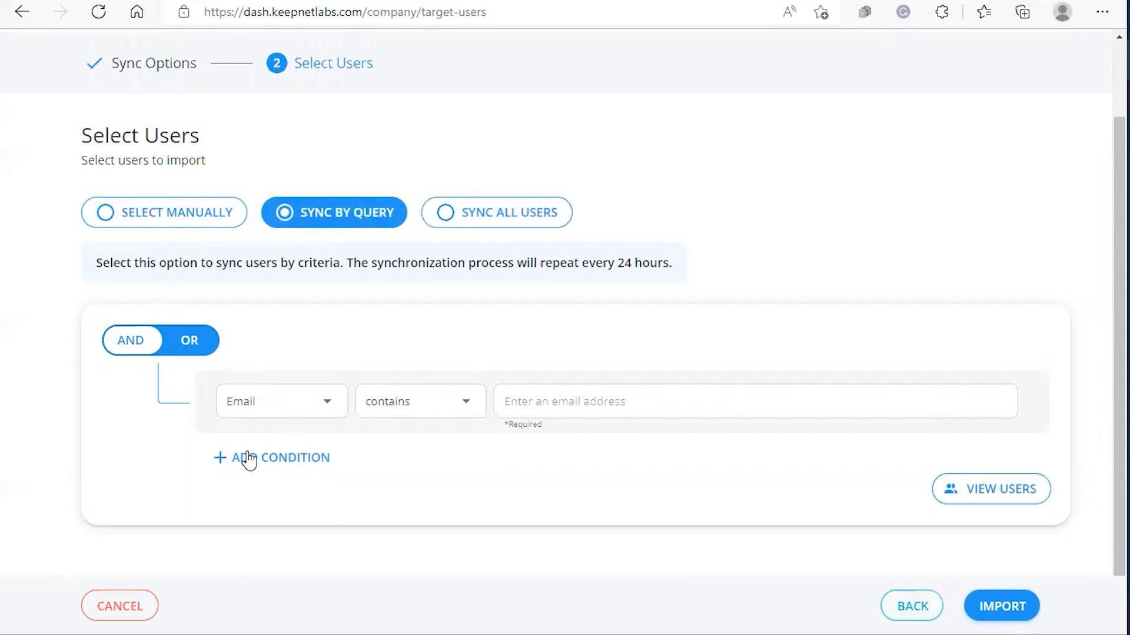
left_click(252, 462)
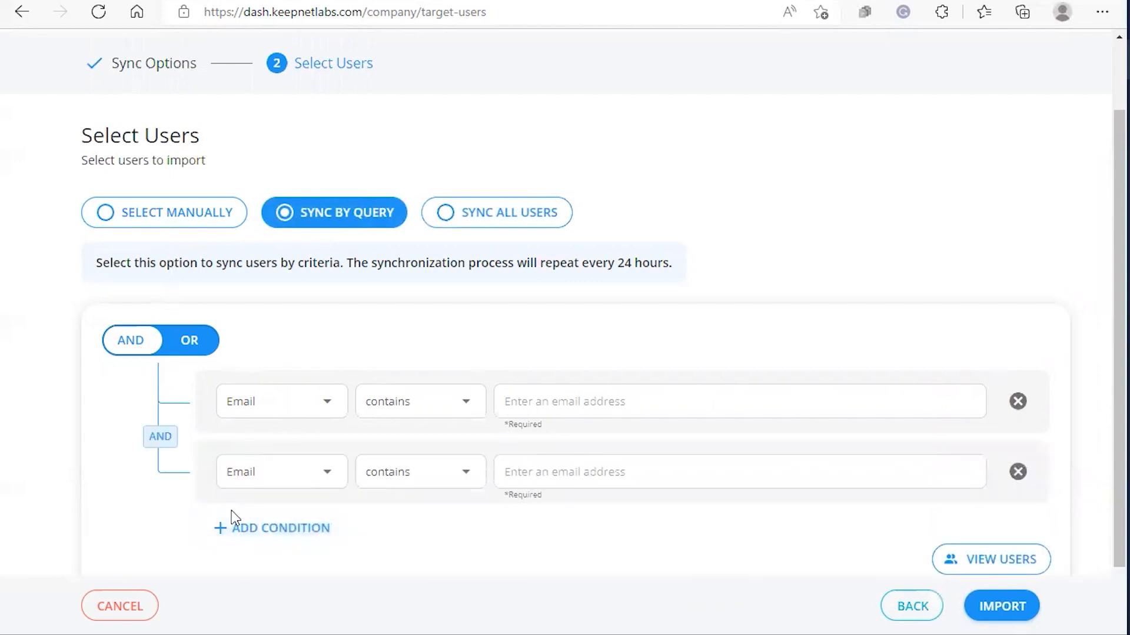
left_click(289, 407)
left_click(312, 478)
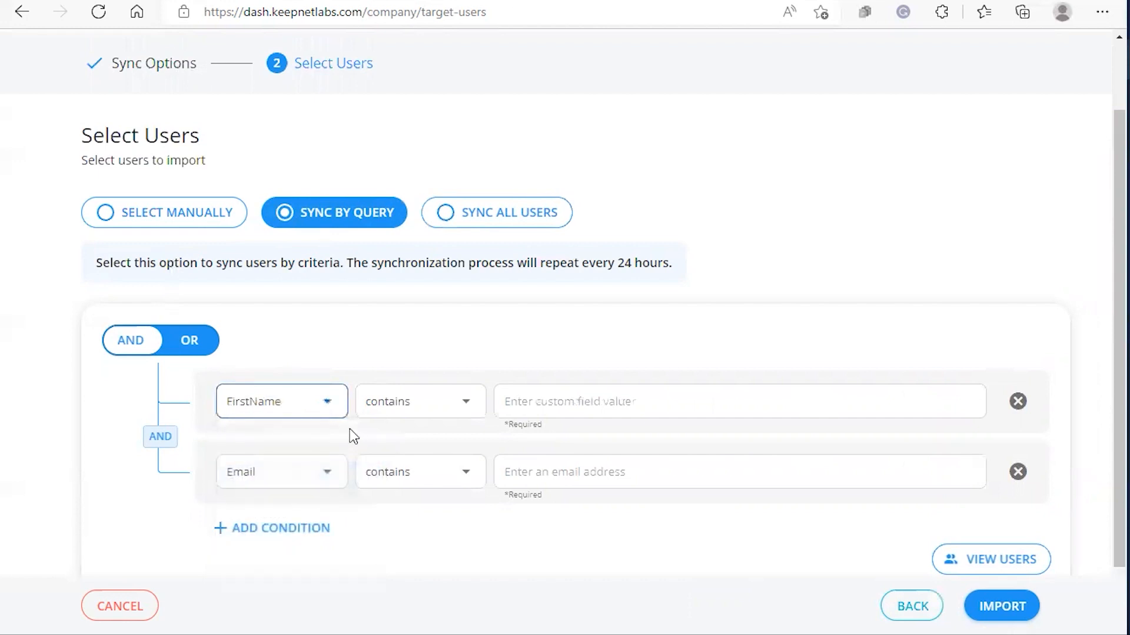
left_click(522, 396)
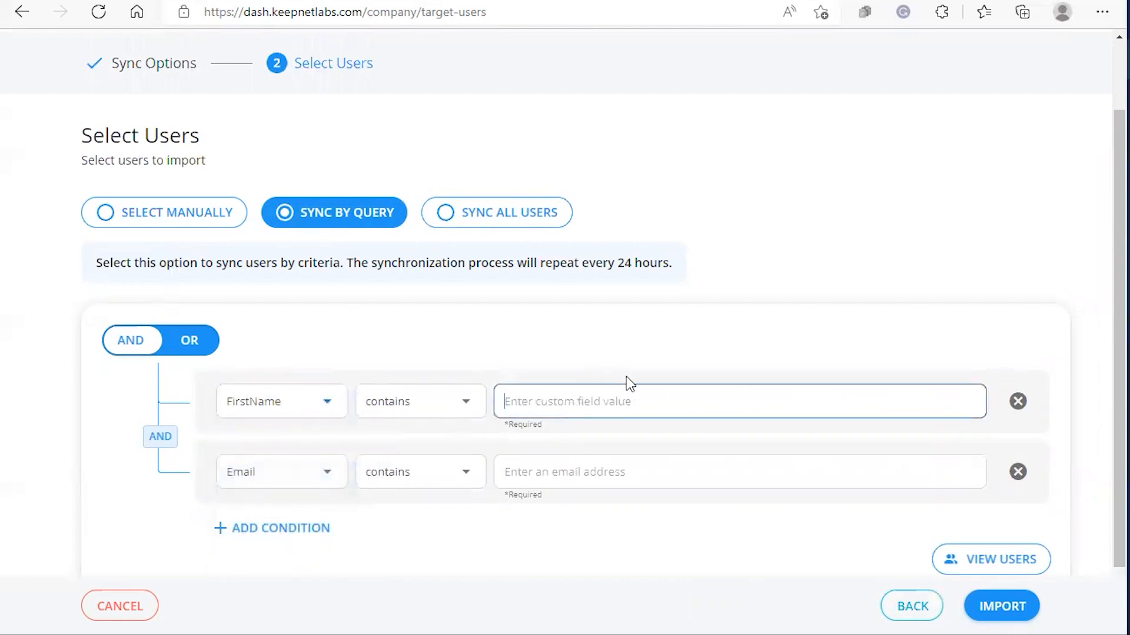
type("c")
Preview the 5 users matching the query and close the preview.
left_click(958, 565)
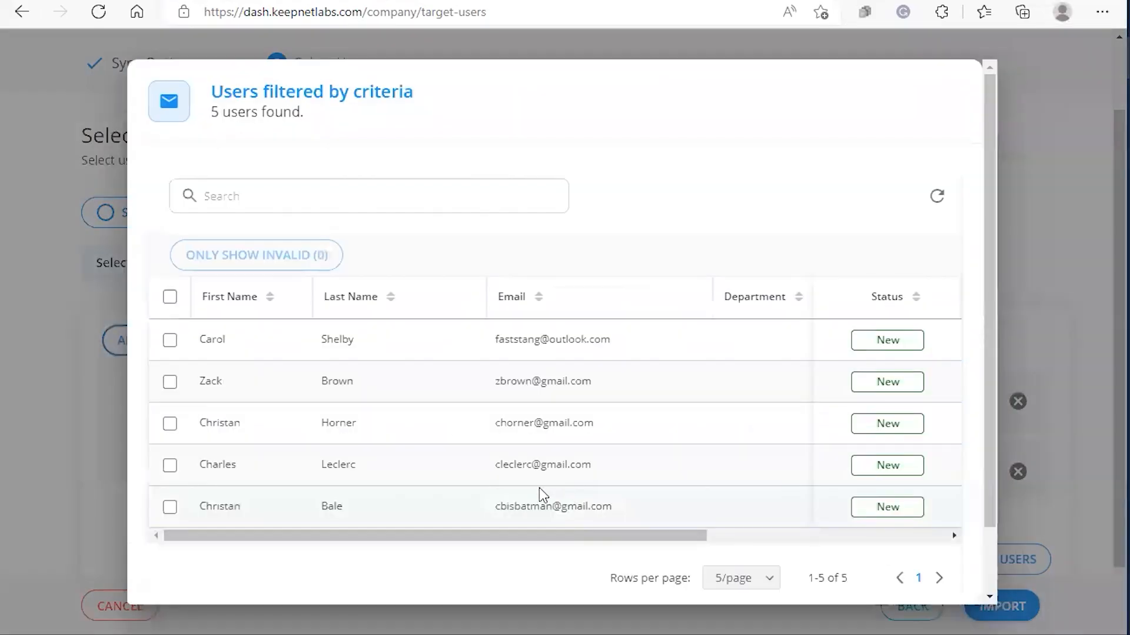
scroll(318, 375, "down", 2)
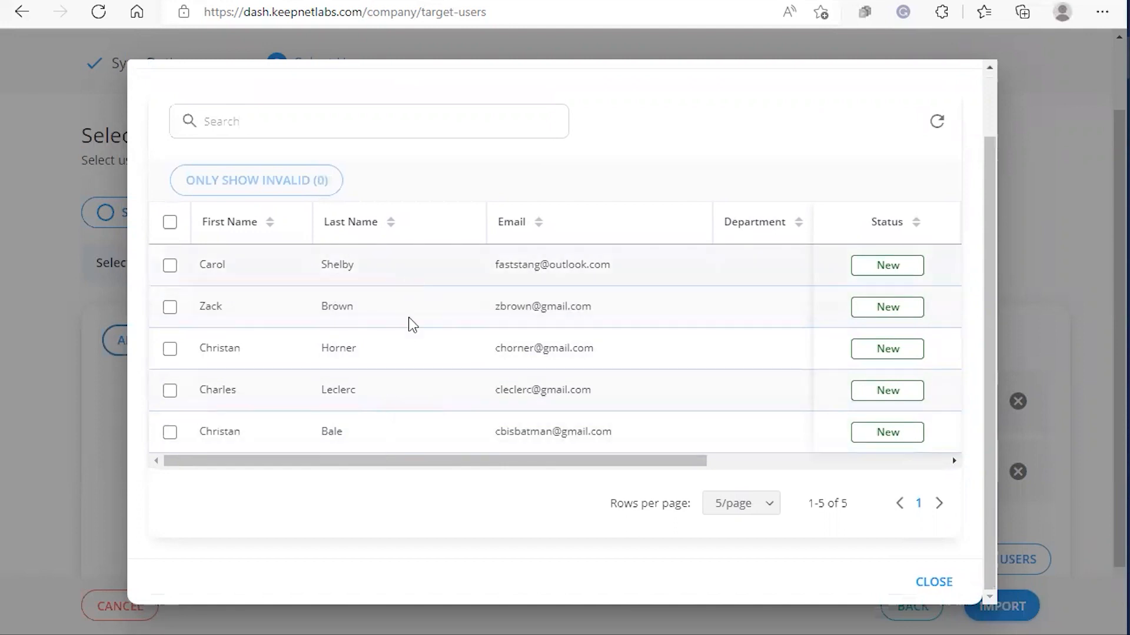
left_click(932, 581)
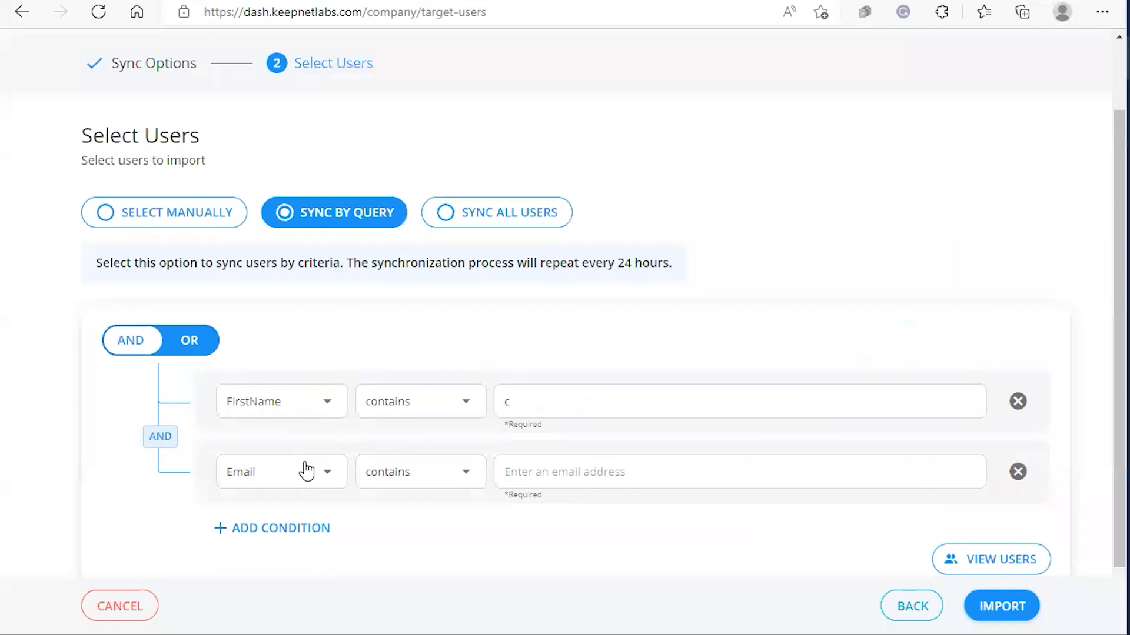
Filter the Email condition by 'gmail' and preview the 4 matching users.
left_click(539, 484)
type("gmail")
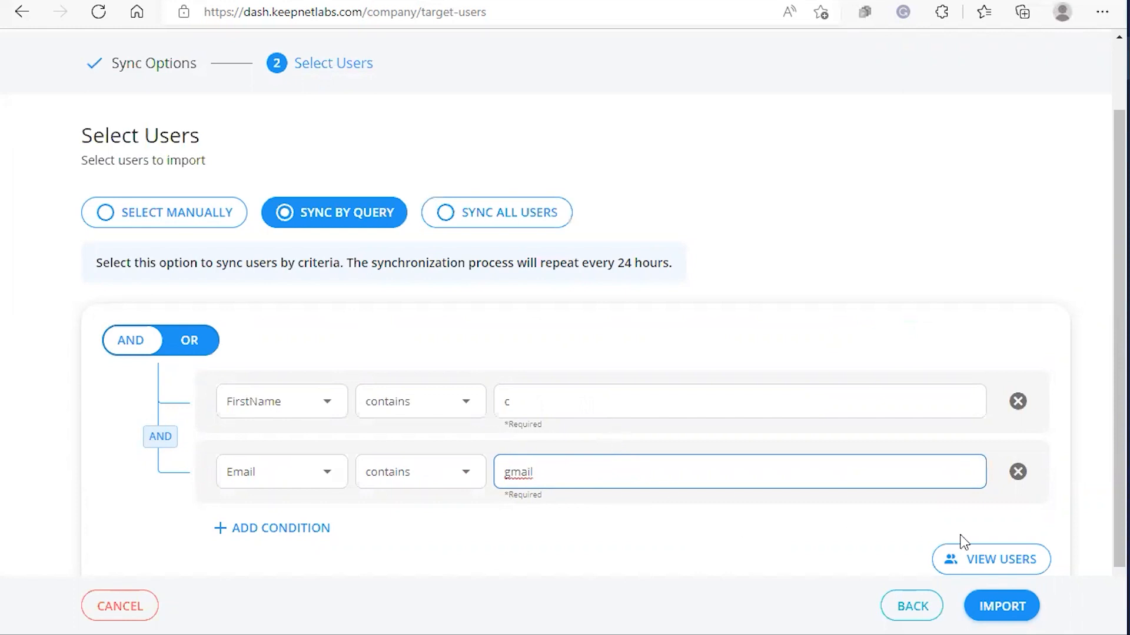
left_click(976, 559)
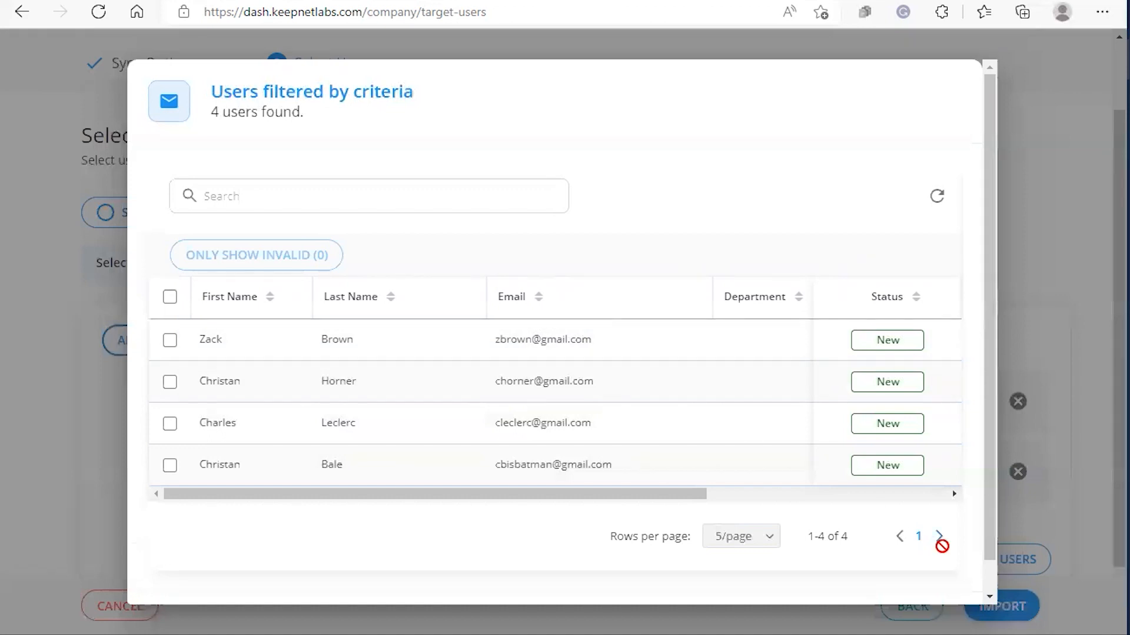
scroll(877, 556, "down", 1)
left_click(940, 588)
Change the Email value to 'outlook' and preview the single outlook.com match.
left_click_drag(533, 471, 504, 472)
key("BackSpace")
type("c")
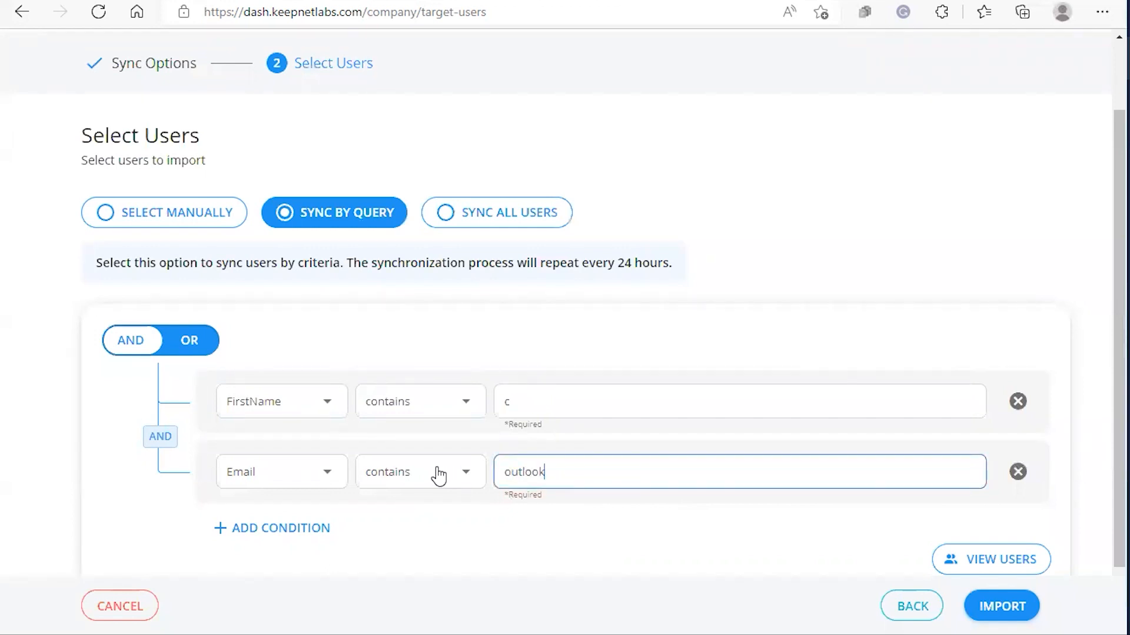
left_click(991, 560)
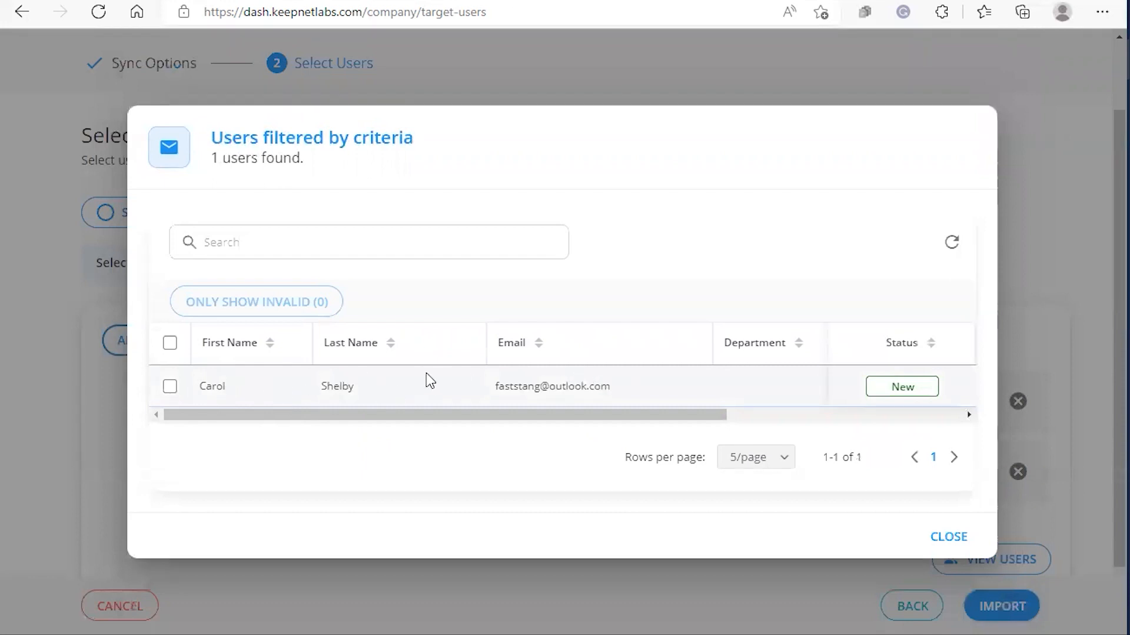
Switch the condition join from AND to OR and preview the matching users.
left_click(949, 536)
left_click(186, 348)
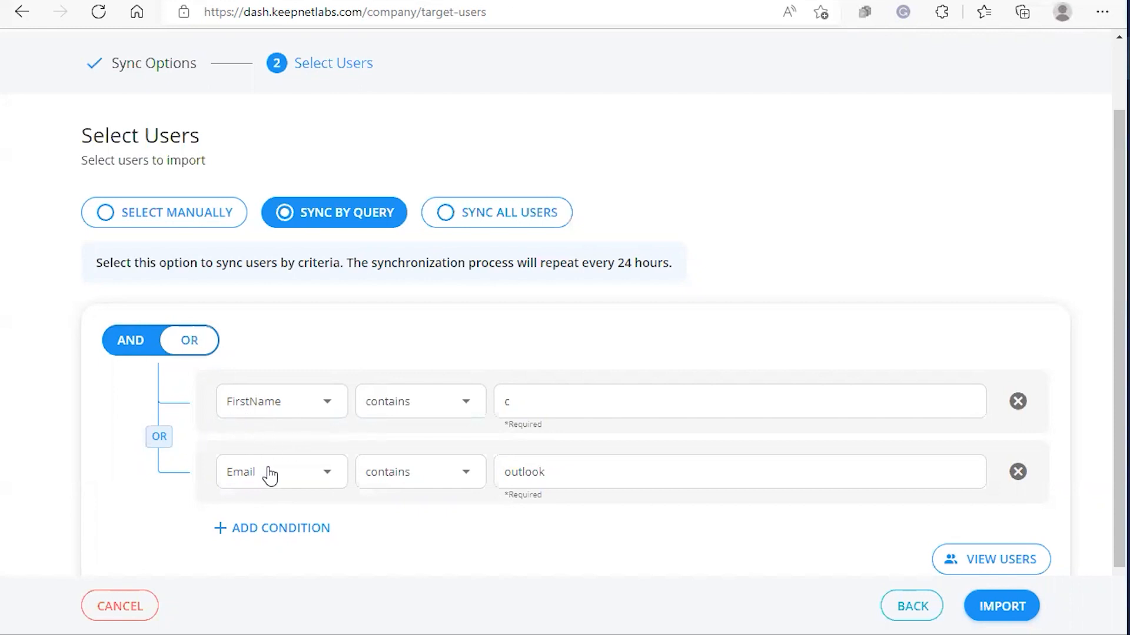
left_click(973, 560)
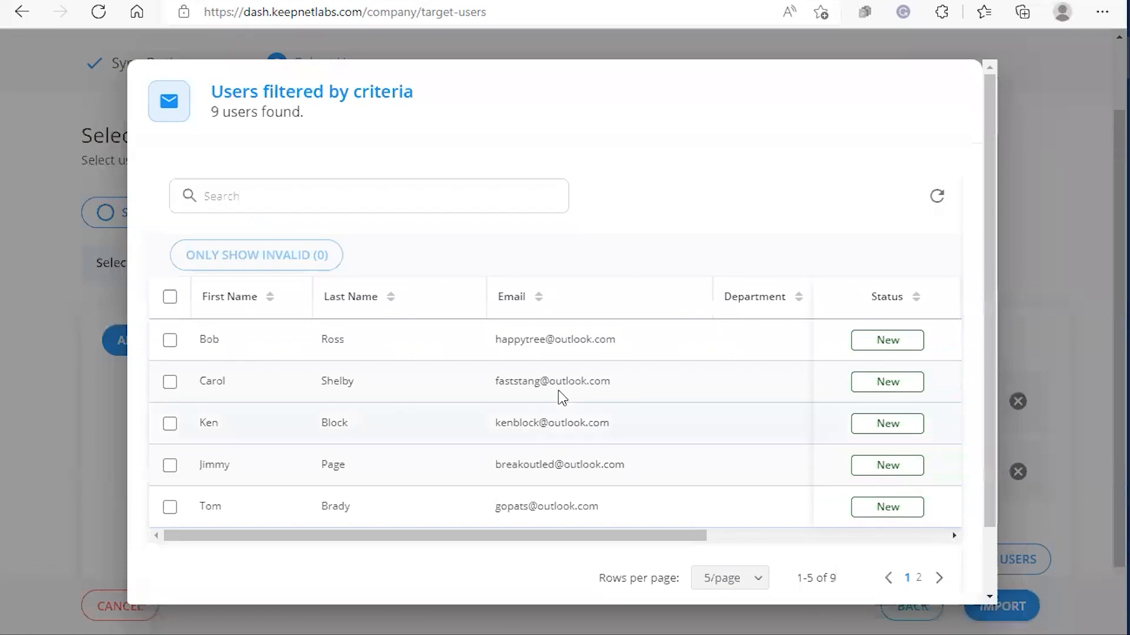
scroll(493, 377, "down", 2)
scroll(493, 377, "down", 1)
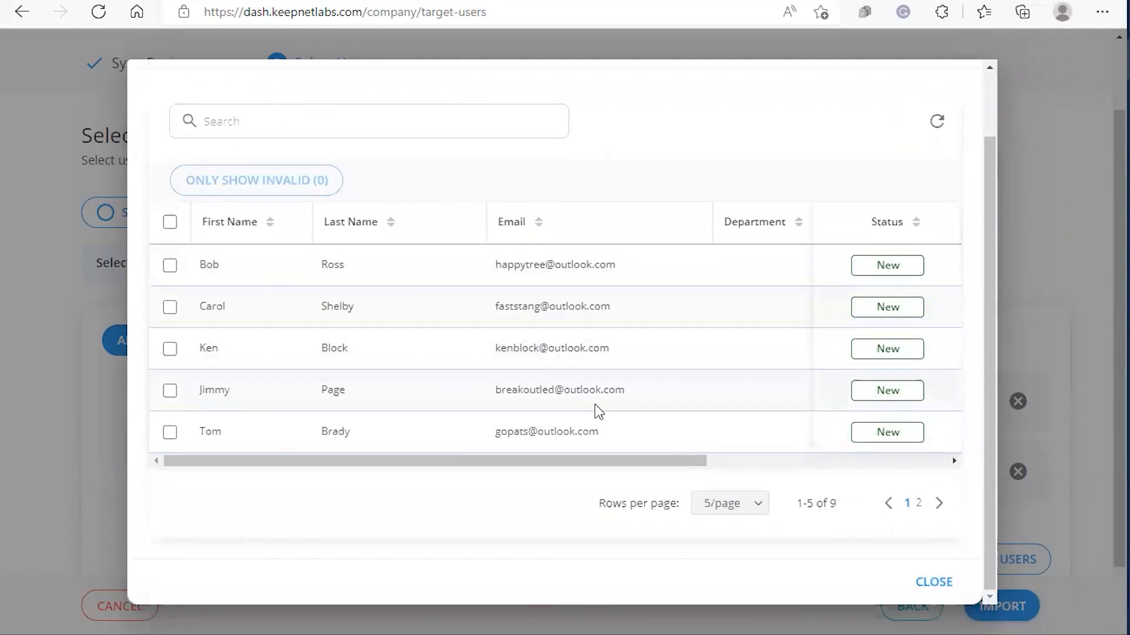
Show 10 users per page and select all nine matching users.
left_click(732, 504)
left_click(724, 576)
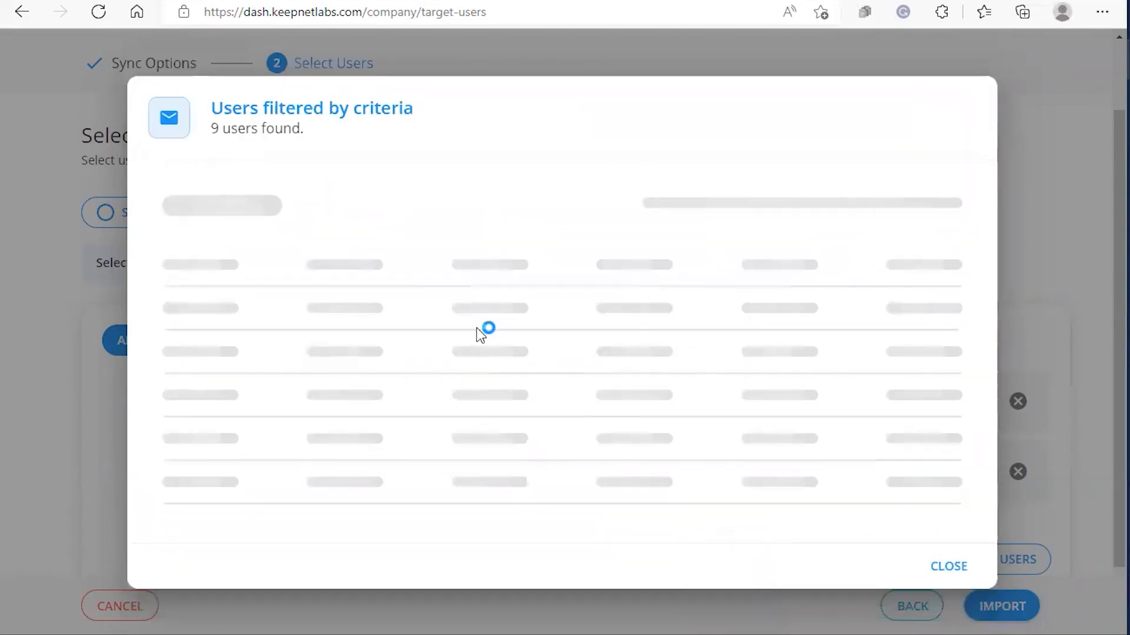
scroll(476, 333, "down", 5)
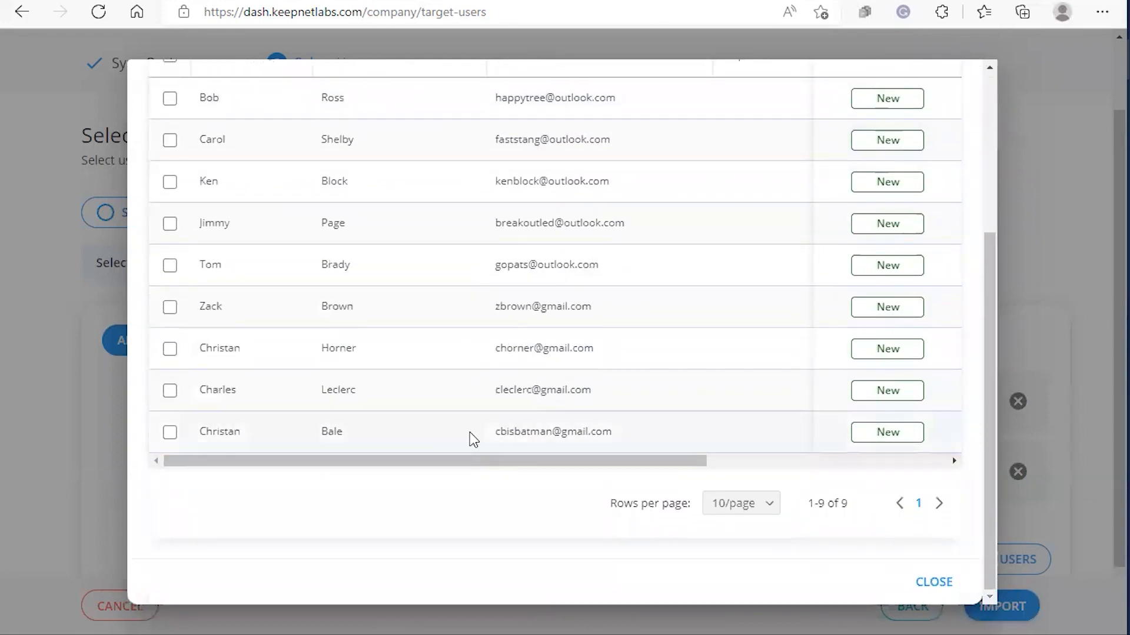
scroll(469, 432, "up", 5)
left_click(170, 219)
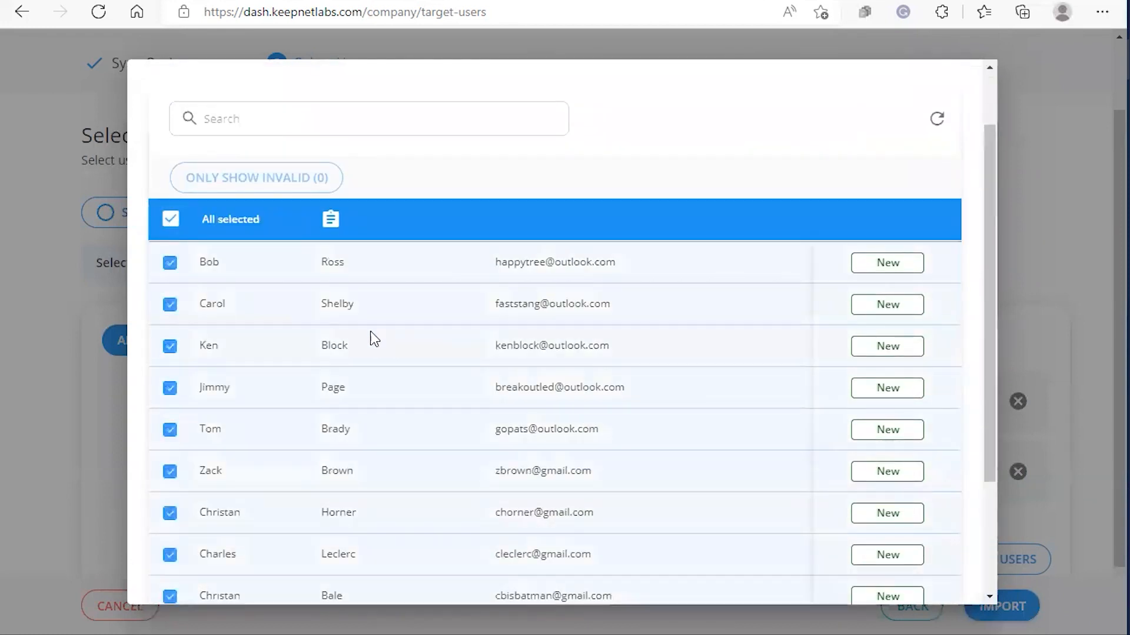
scroll(373, 340, "down", 5)
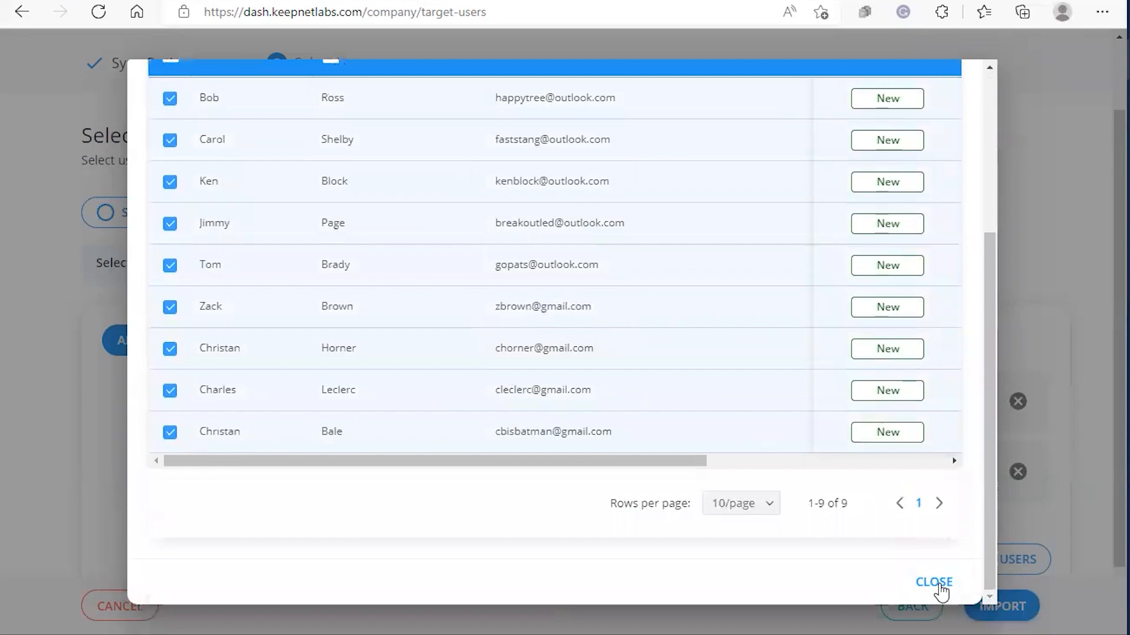
left_click(935, 583)
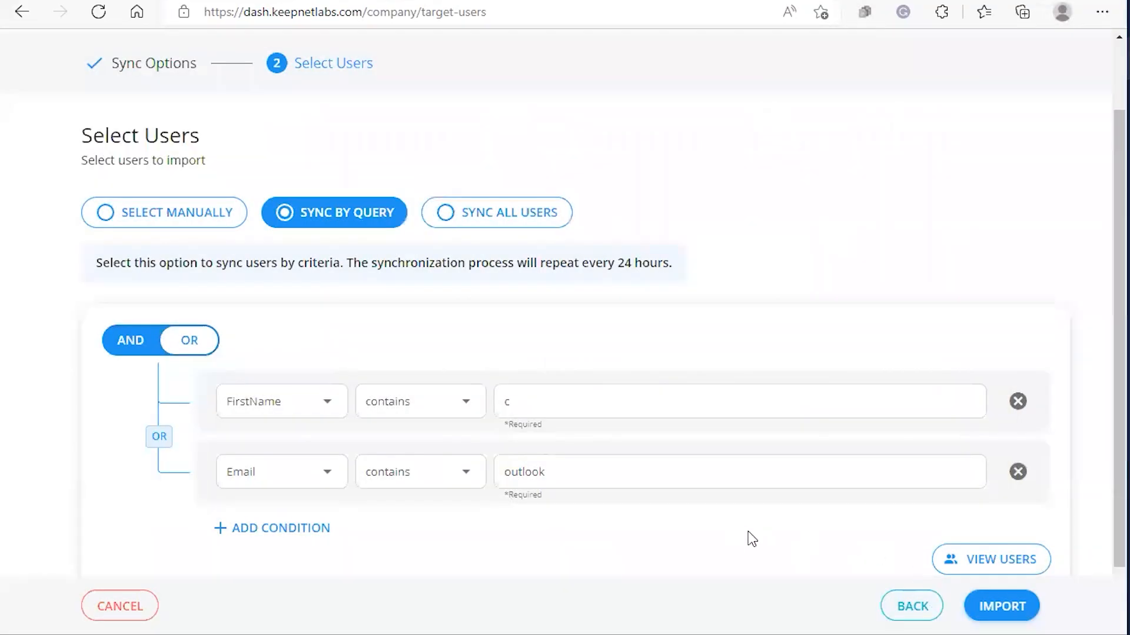
Import the nine users, review them in the Racing Bank target group, then go to Company Settings.
left_click(1018, 609)
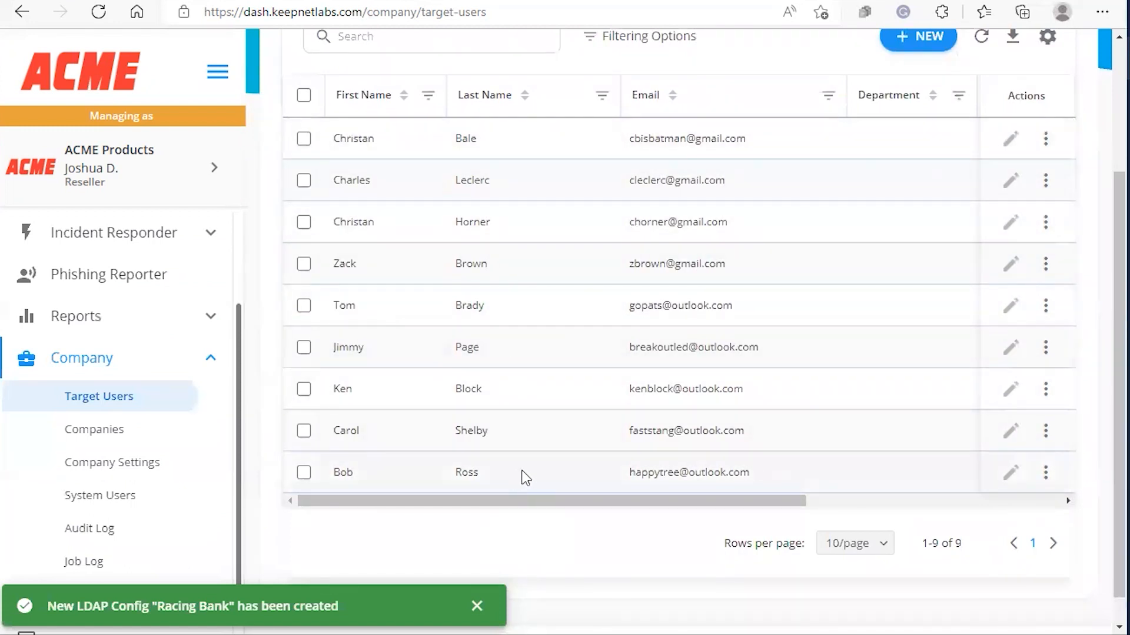
scroll(530, 486, "up", 3)
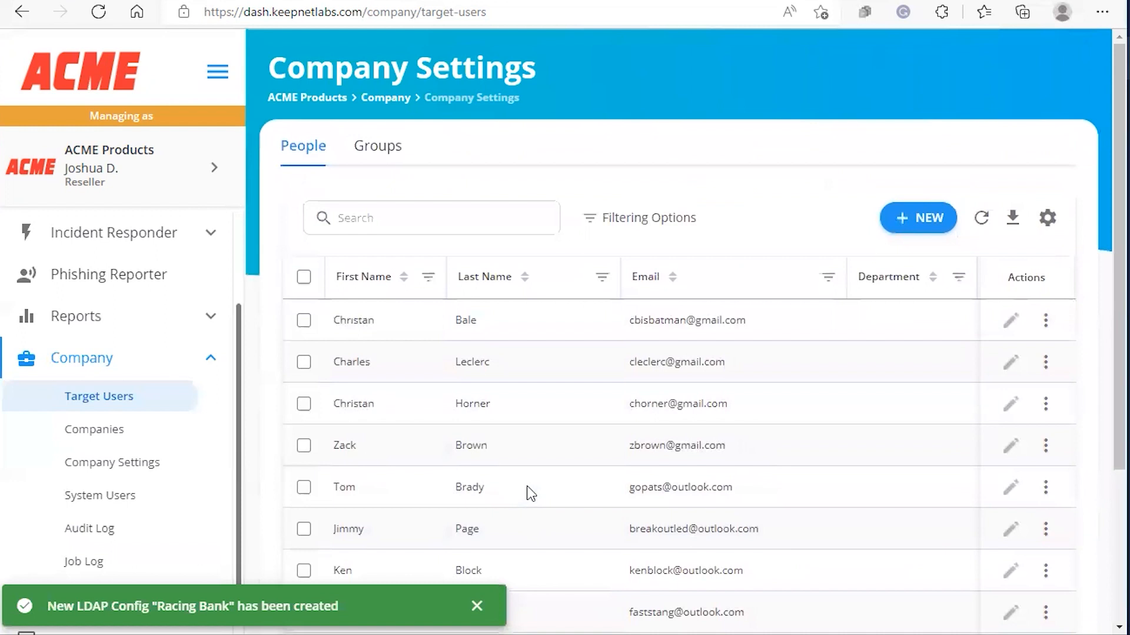
left_click(366, 155)
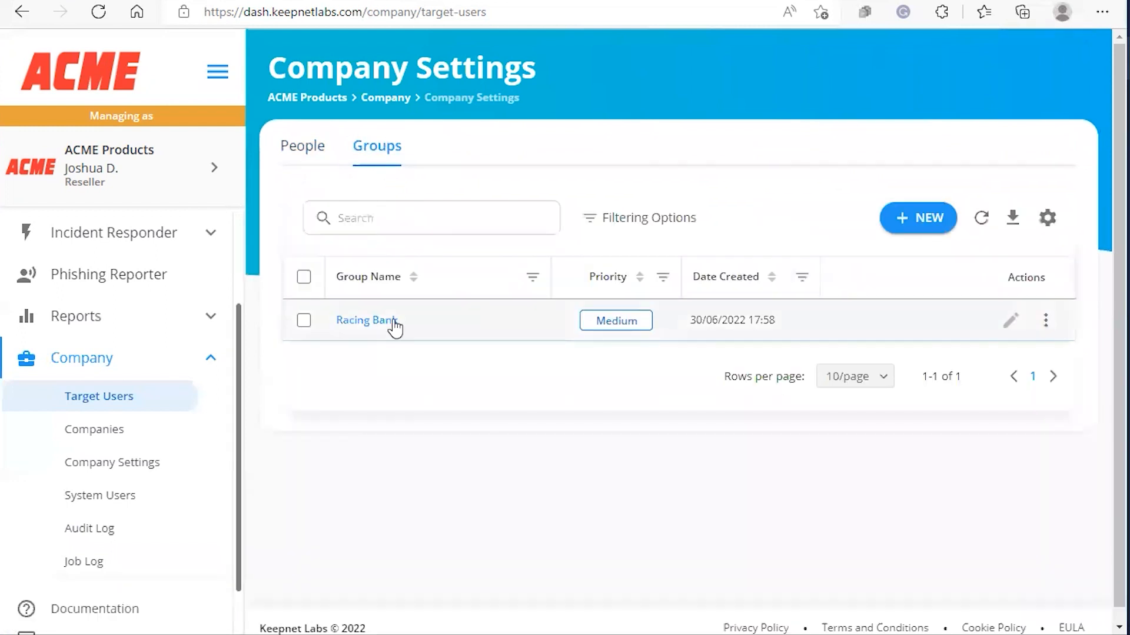
left_click(395, 322)
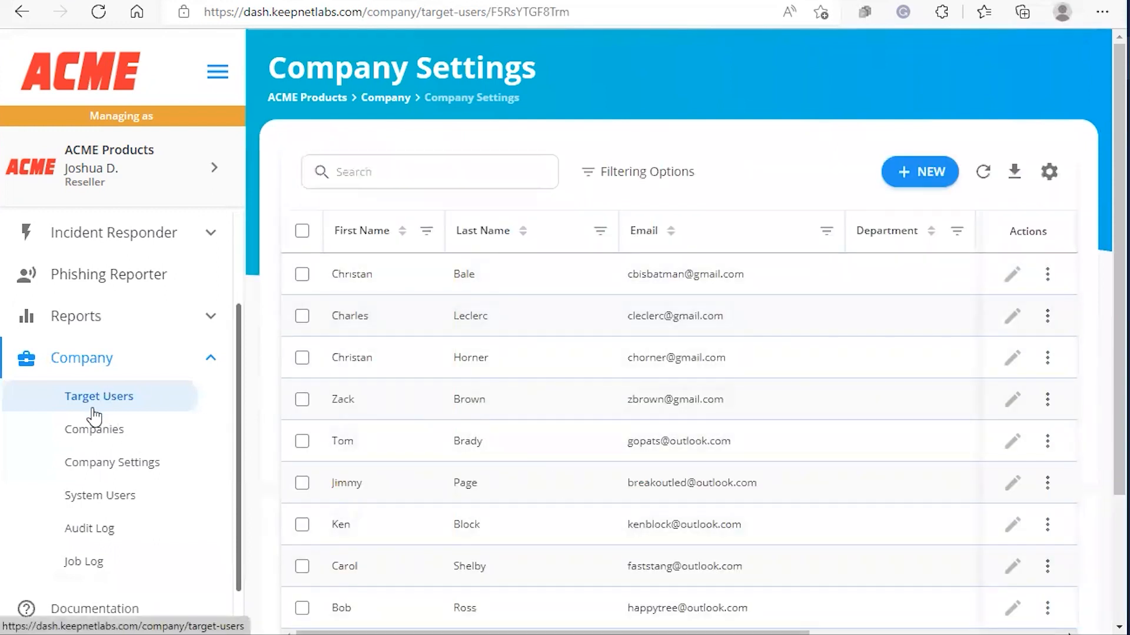
left_click(95, 471)
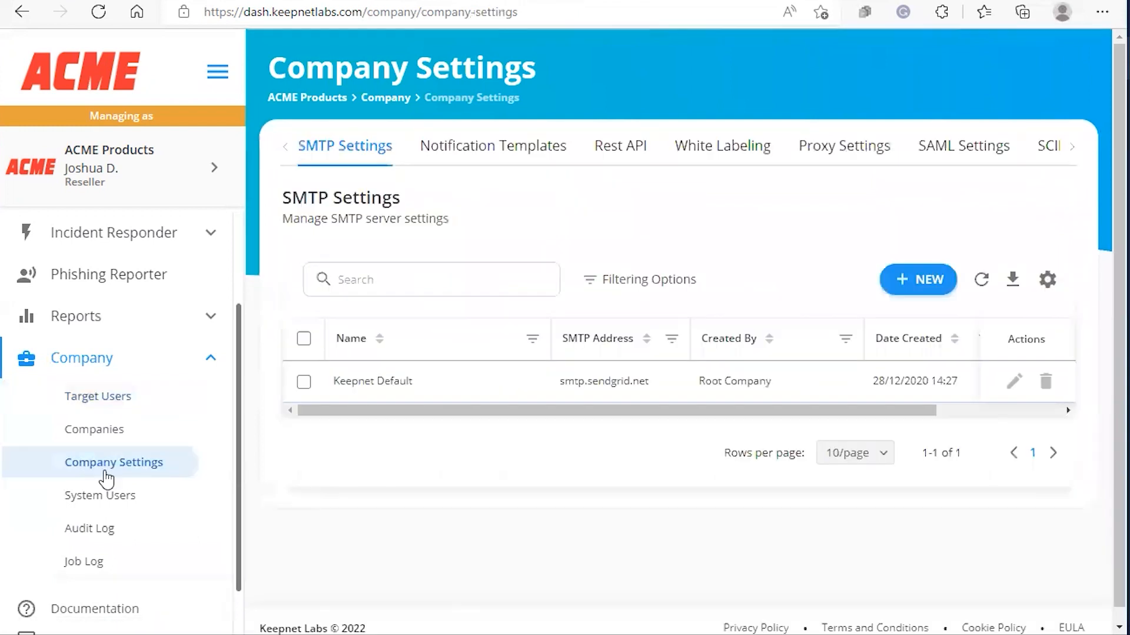
View LDAP Scheduled Syncs to confirm Racing Bank's Active status and its last and next run times.
left_click(1071, 147)
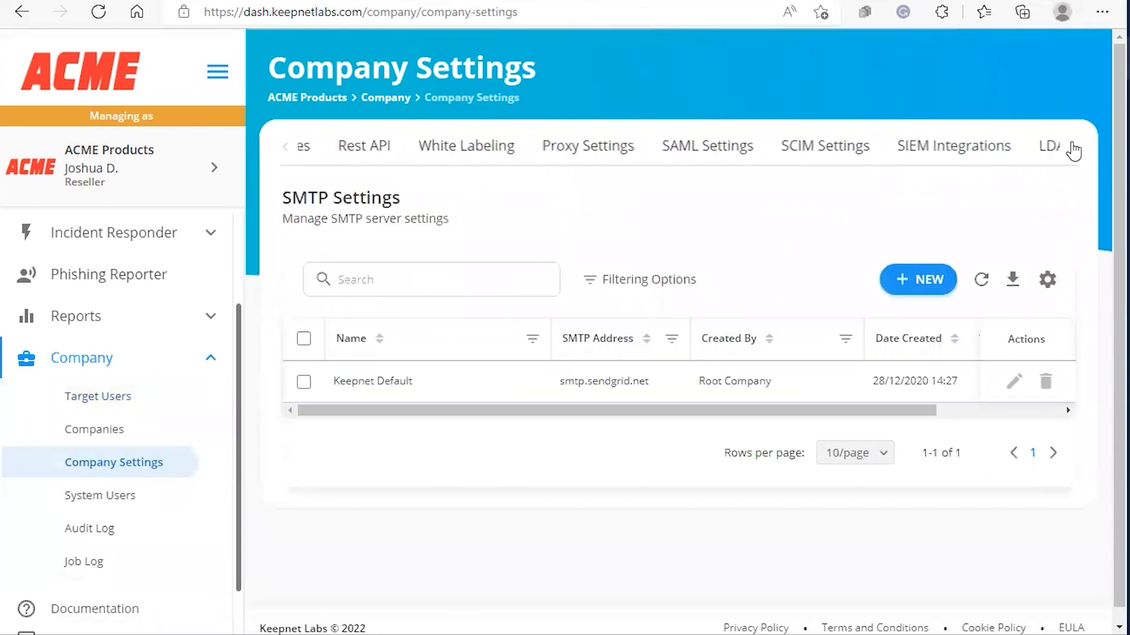
left_click(1043, 150)
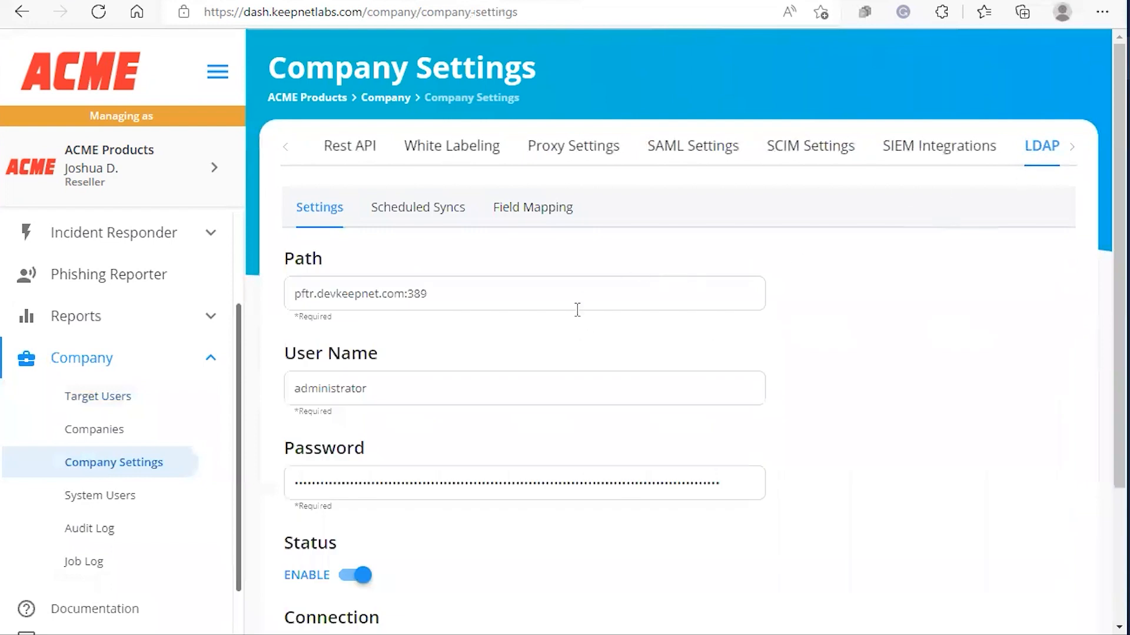
left_click(454, 217)
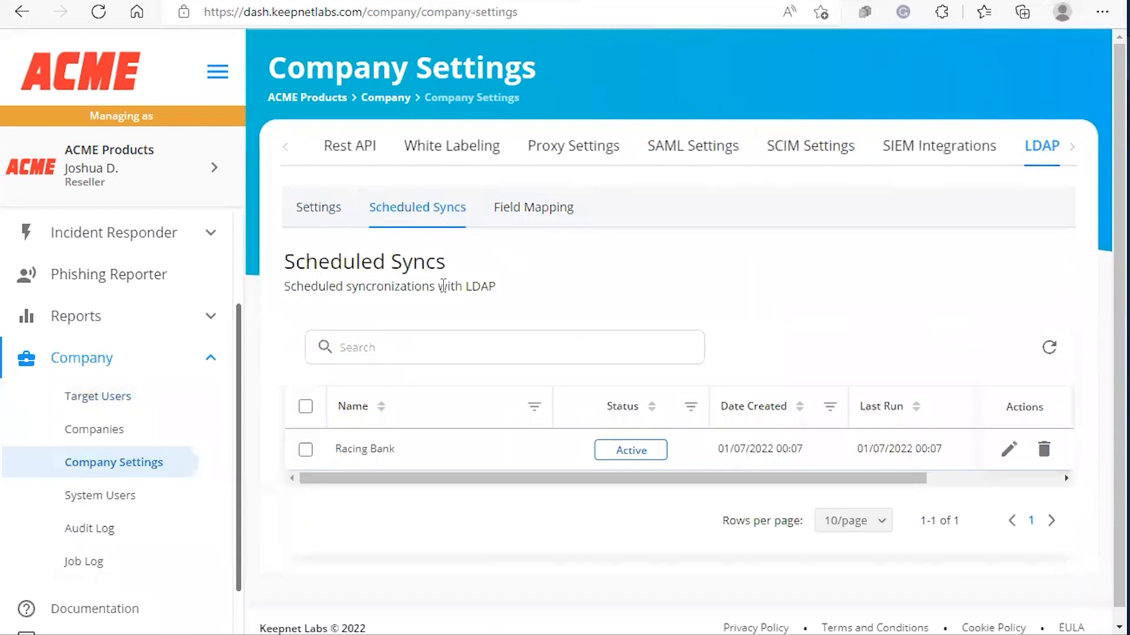
scroll(453, 290, "down", 1)
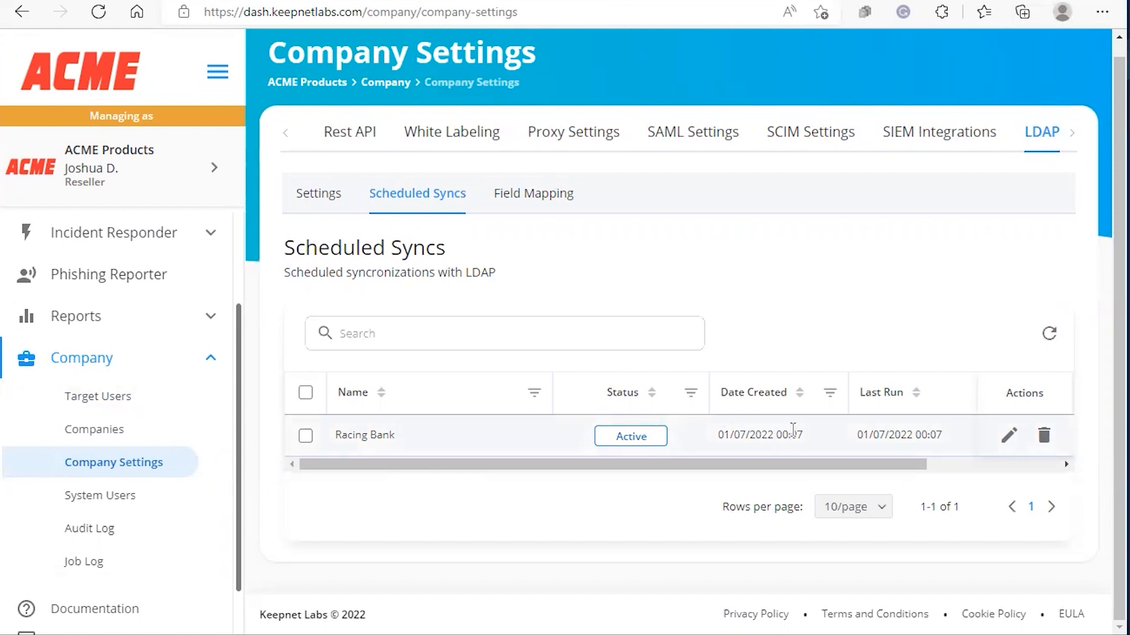
left_click_drag(767, 469, 792, 463)
left_click_drag(903, 464, 963, 464)
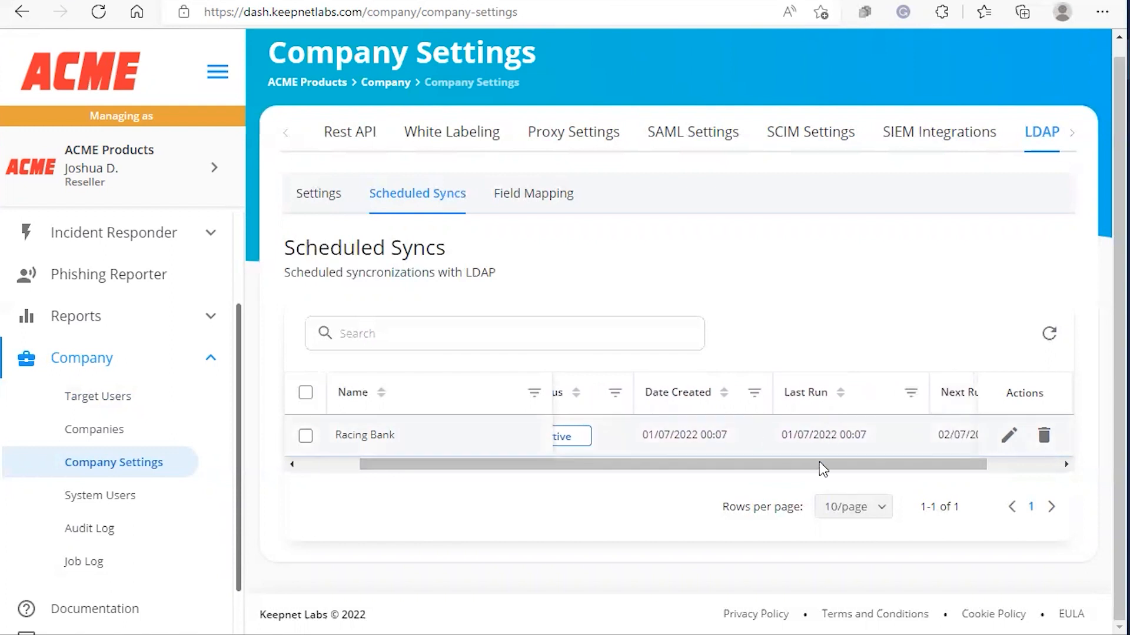
left_click_drag(819, 463, 895, 463)
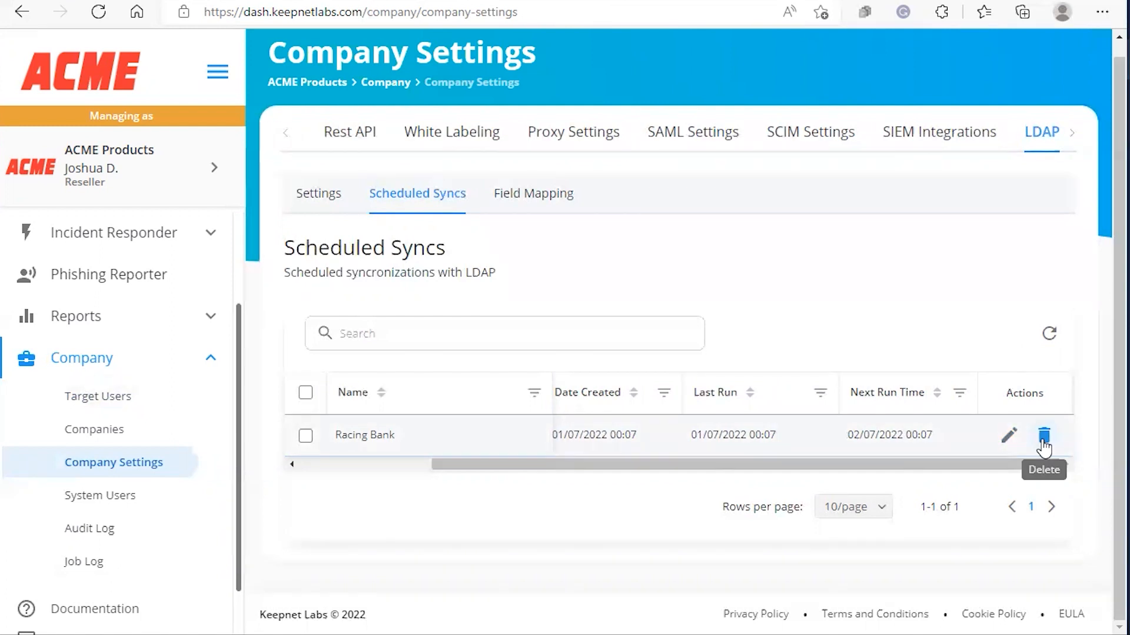
Inspect the Racing Bank sync in the Import From LDAP wizard, then return to the group's user list.
left_click(1009, 440)
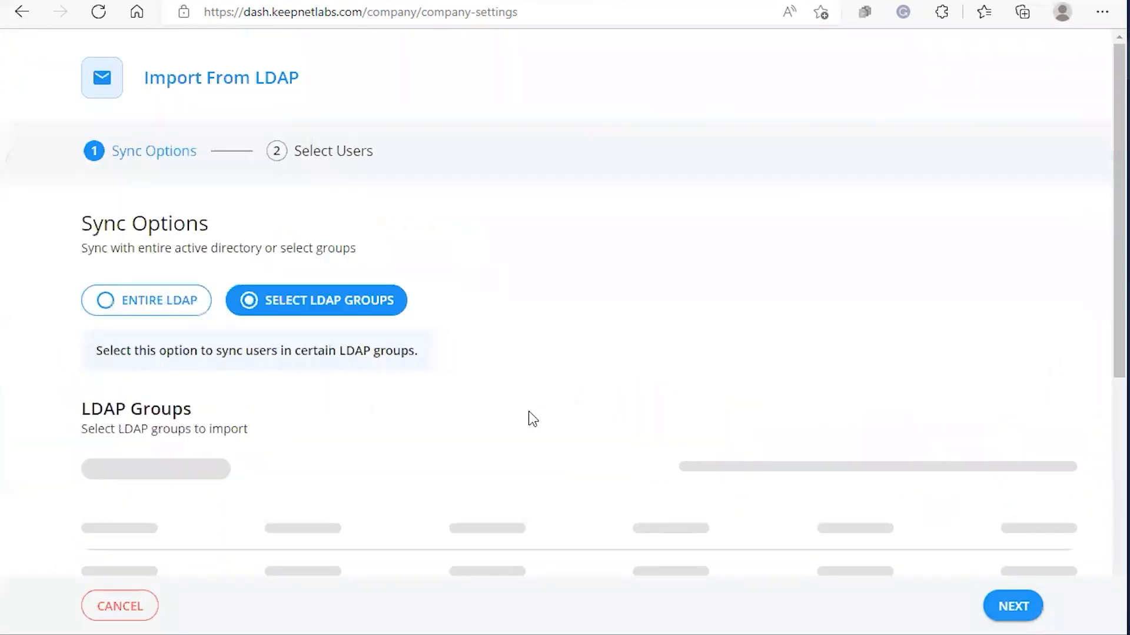
scroll(469, 331, "down", 3)
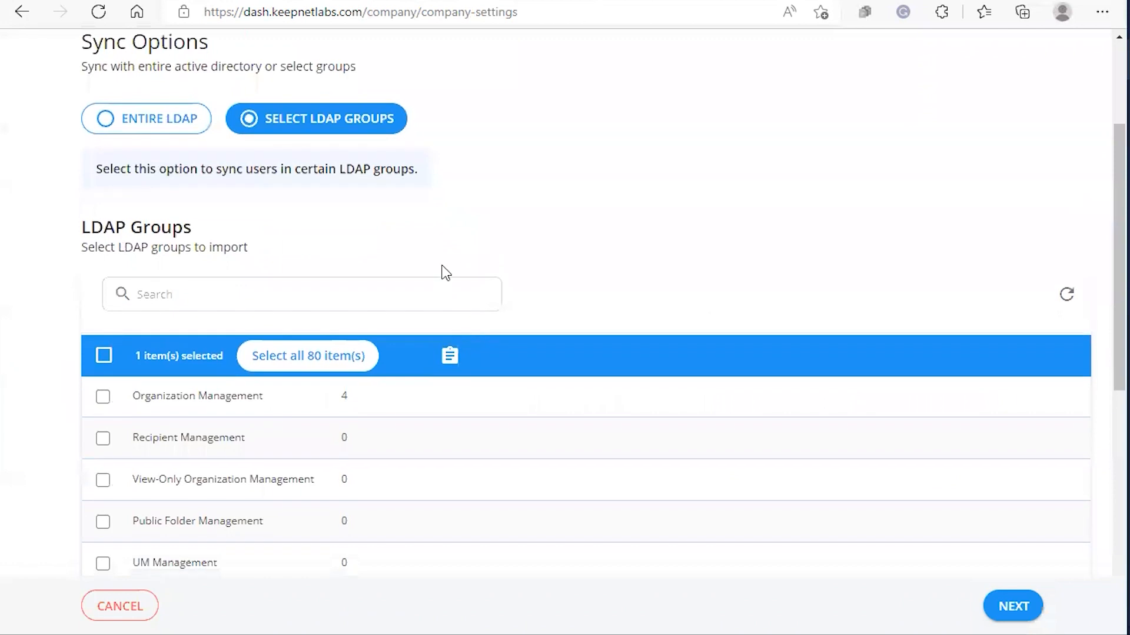
scroll(444, 270, "down", 7)
scroll(365, 377, "up", 10)
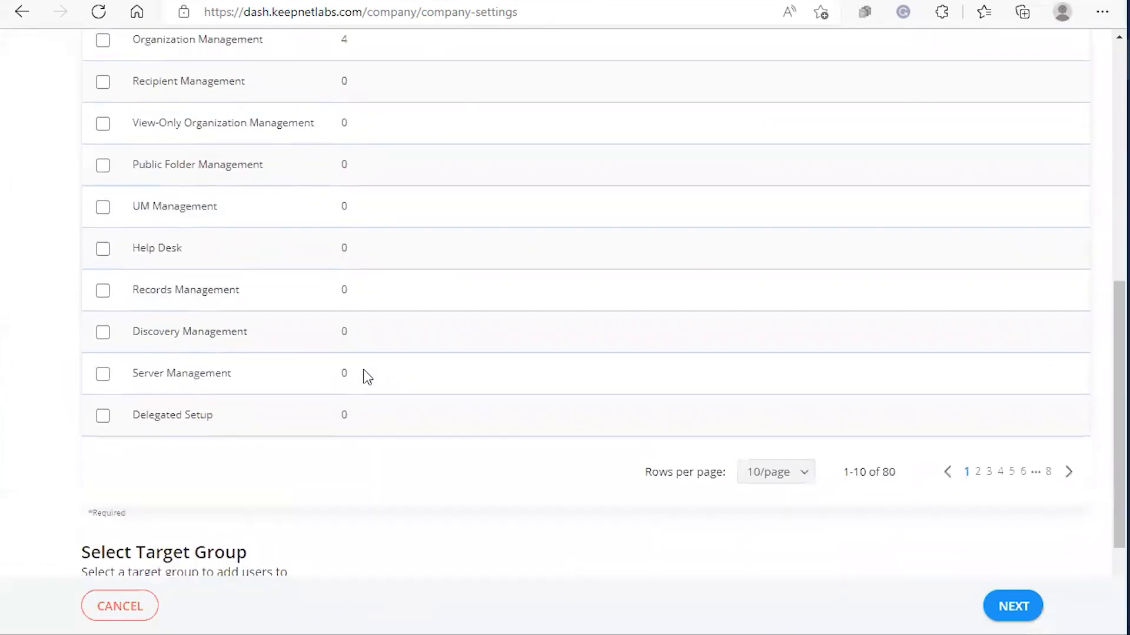
left_click(26, 16)
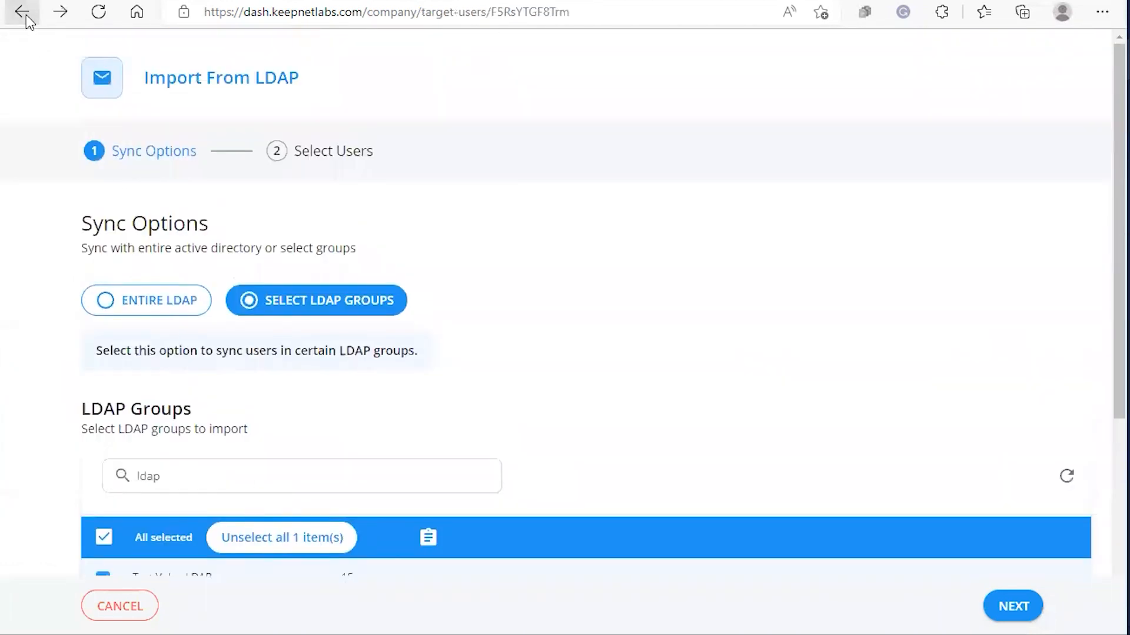